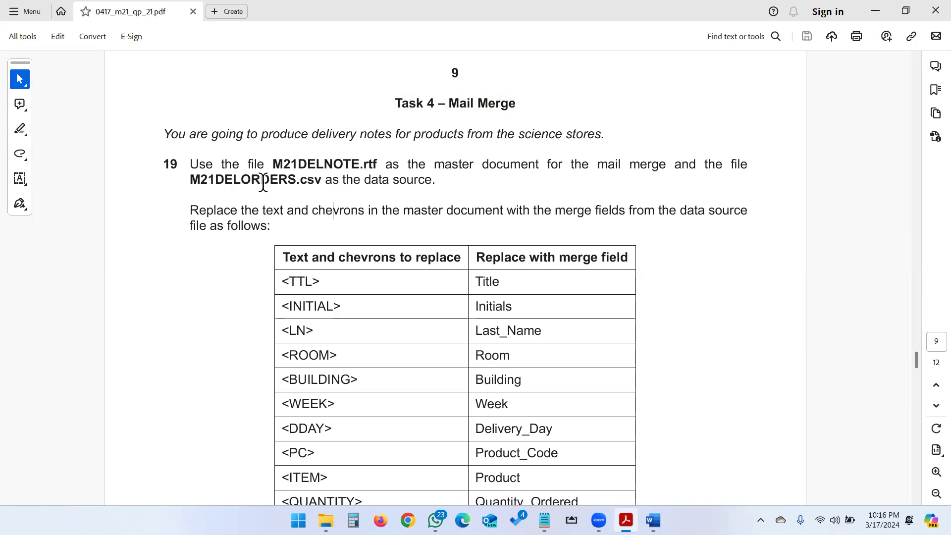
Step: Read question 19 of the mail merge task for the master document, the data source and the placeholders to replace
{"action": "left_click_drag", "start_coordinate": [327, 179], "coordinate": [435, 179]}
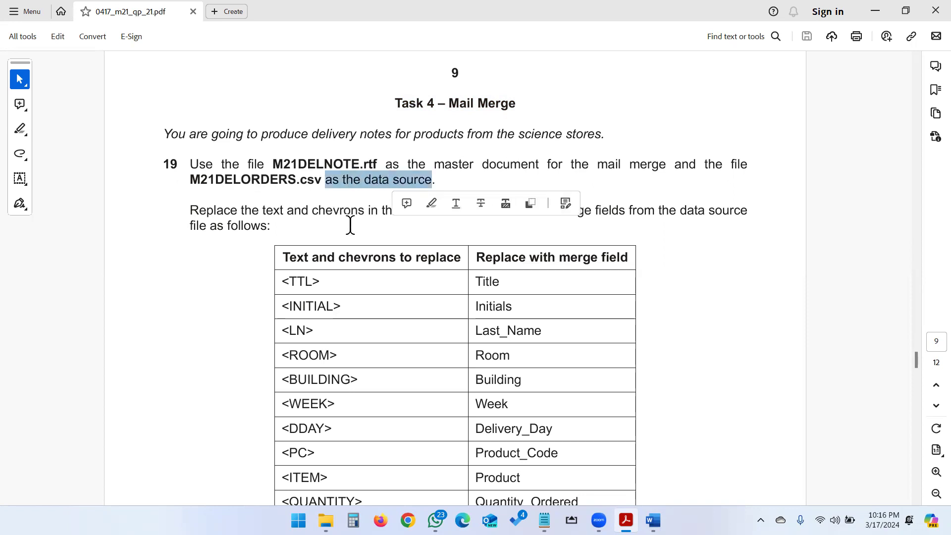
{"action": "double_click", "coordinate": [308, 163]}
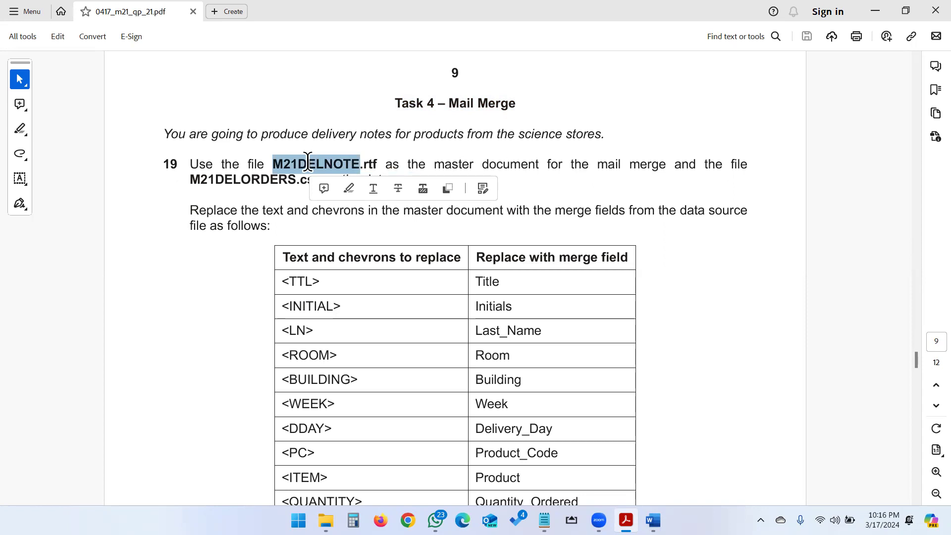
{"action": "left_click_drag", "start_coordinate": [190, 180], "coordinate": [326, 182]}
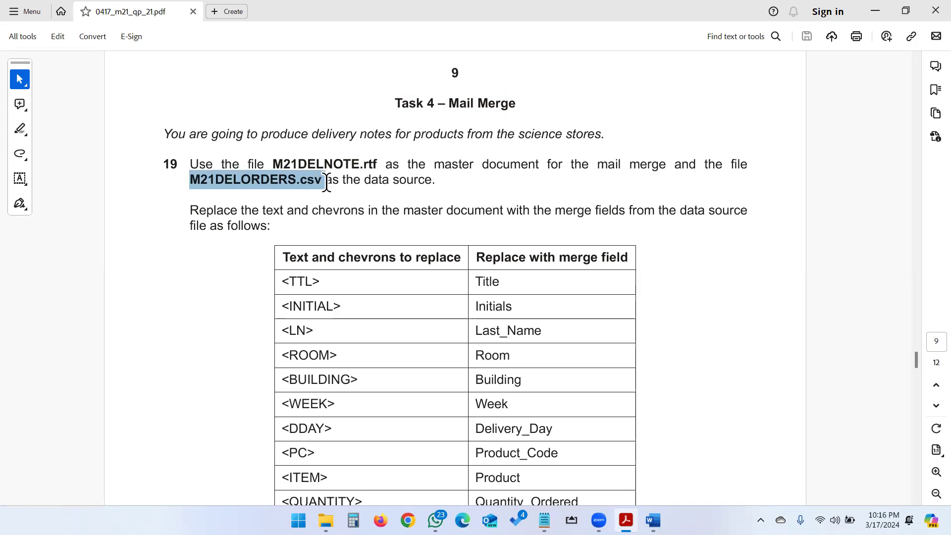
{"action": "left_click", "coordinate": [399, 268]}
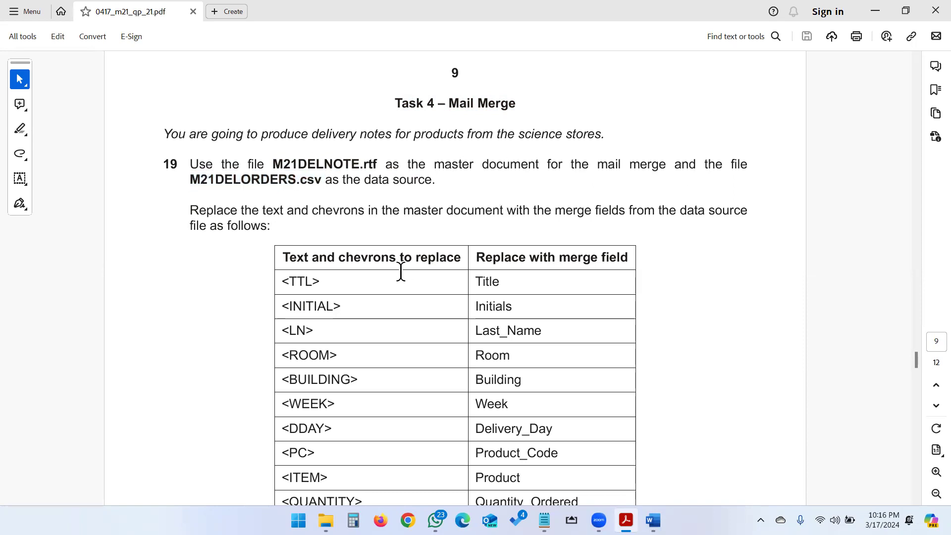
{"action": "left_click_drag", "start_coordinate": [554, 210], "coordinate": [620, 214]}
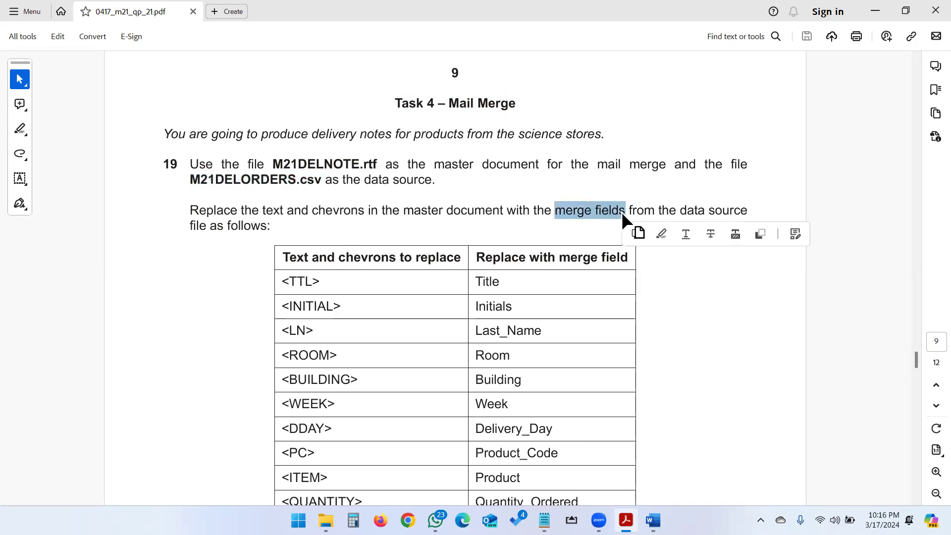
{"action": "left_click", "coordinate": [733, 209]}
{"action": "scroll", "coordinate": [293, 240], "scroll_direction": "down", "scroll_amount": 2}
{"action": "double_click", "coordinate": [315, 114]}
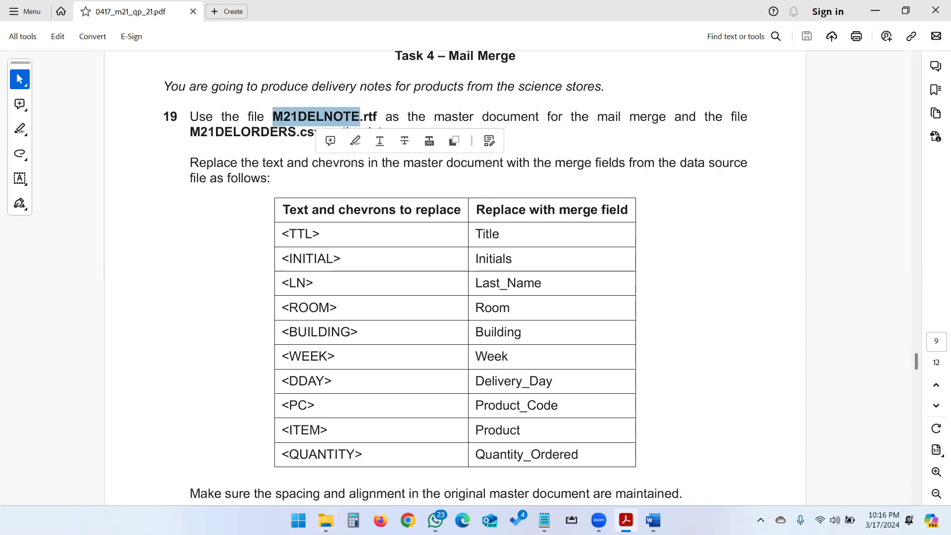
Step: Open the master document M21DELNOTE in Word from the 2021 March 21 0417 folder
{"action": "left_click", "coordinate": [326, 520]}
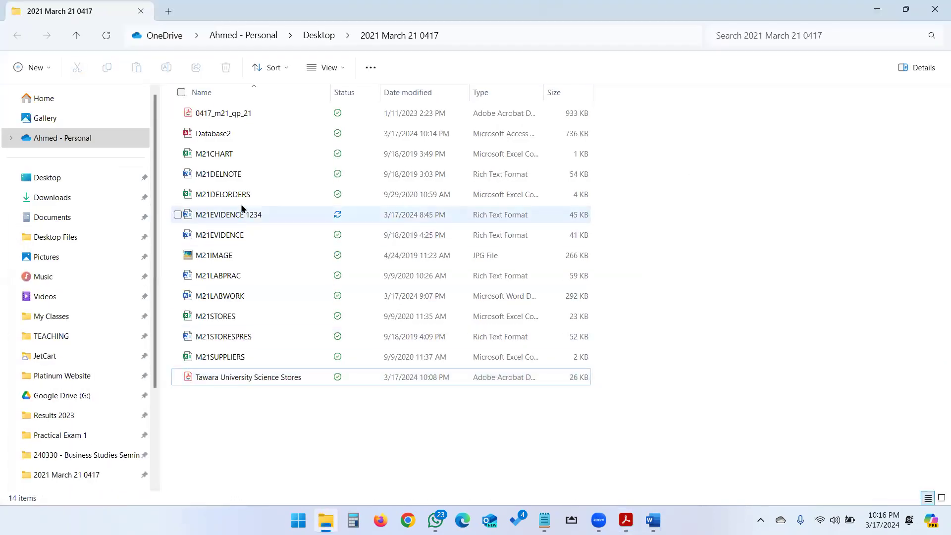
{"action": "left_click", "coordinate": [235, 175]}
{"action": "double_click", "coordinate": [235, 175]}
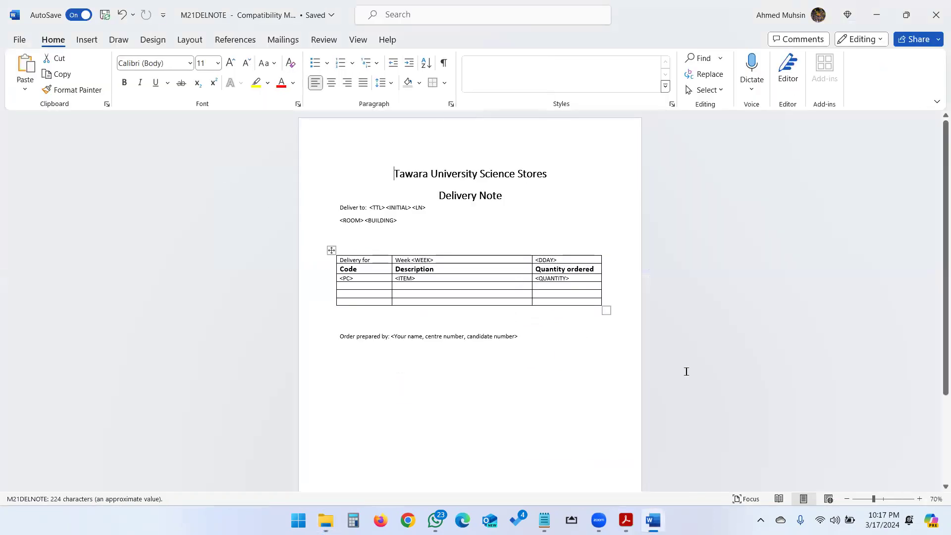
{"action": "left_click", "coordinate": [919, 499]}
{"action": "left_click", "coordinate": [919, 498]}
{"action": "left_click", "coordinate": [919, 498]}
{"action": "left_click", "coordinate": [919, 499]}
{"action": "left_click", "coordinate": [919, 498]}
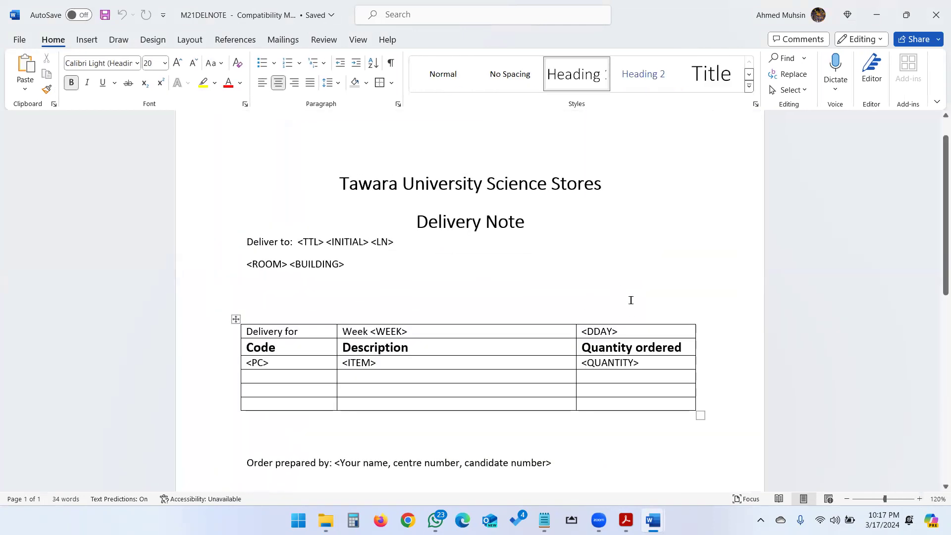
Step: Compare the delivery note's chevron placeholders with the replacement table and file names in question 19 of the exam PDF
{"action": "double_click", "coordinate": [311, 241]}
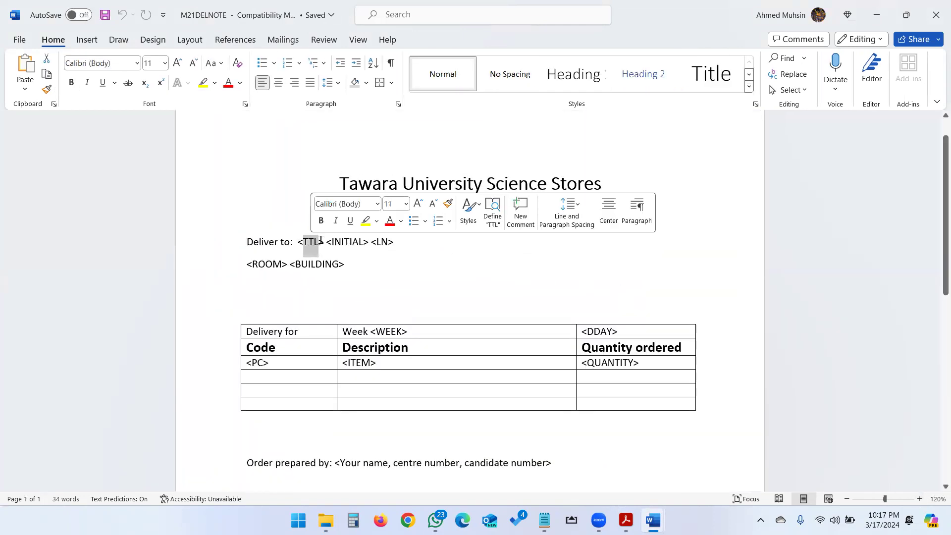
{"action": "double_click", "coordinate": [335, 242]}
{"action": "key", "text": "alt+Tab"}
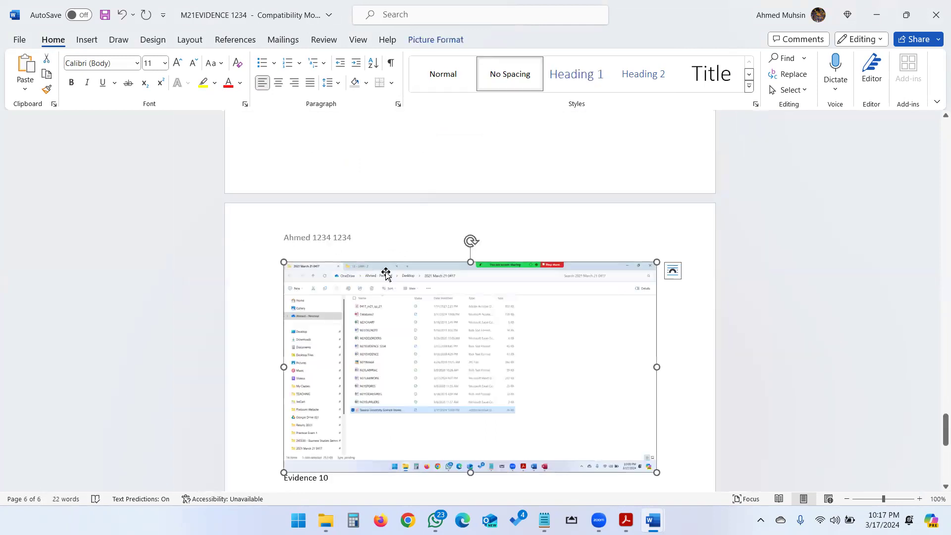
{"action": "key", "text": "alt+Tab"}
{"action": "key", "text": "Tab"}
{"action": "key", "text": "Tab"}
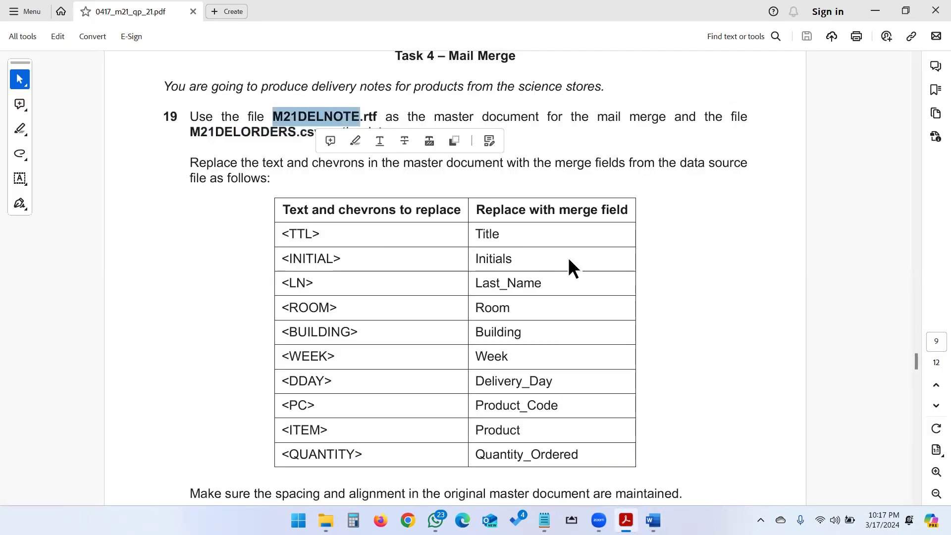
{"action": "left_click", "coordinate": [496, 234]}
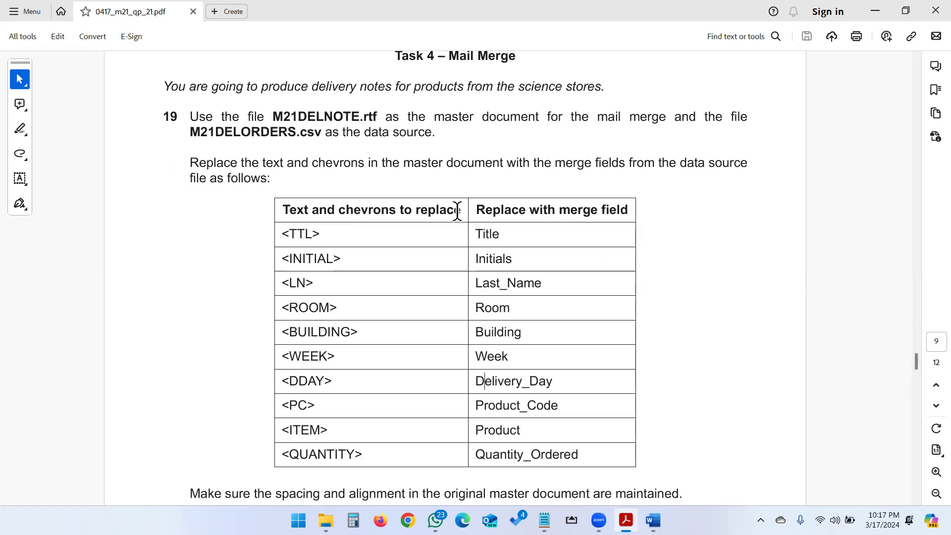
{"action": "left_click_drag", "start_coordinate": [188, 130], "coordinate": [318, 142]}
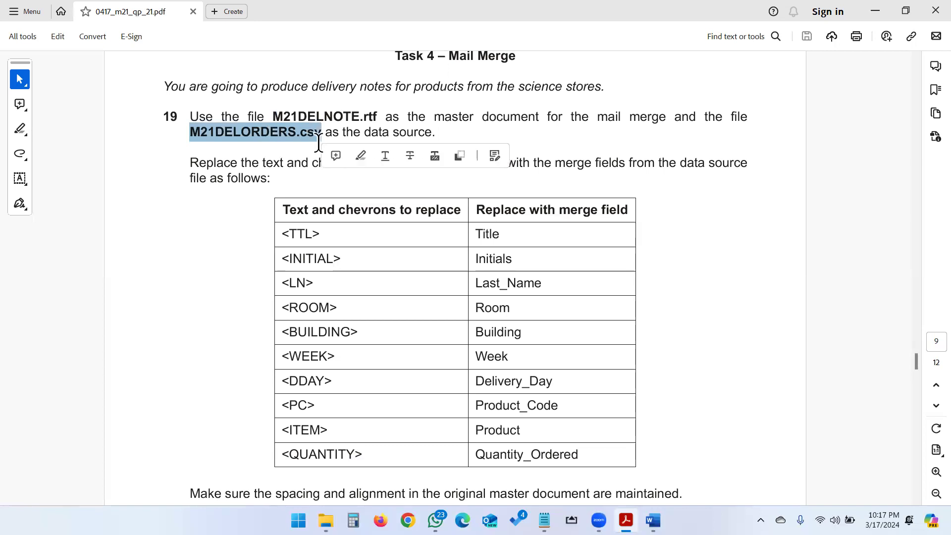
{"action": "double_click", "coordinate": [313, 117]}
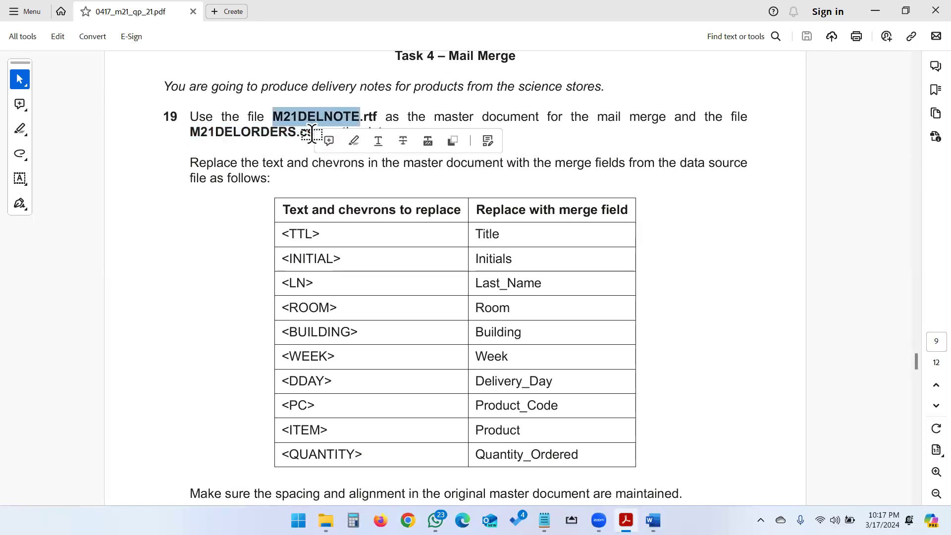
{"action": "key", "text": "alt+Tab"}
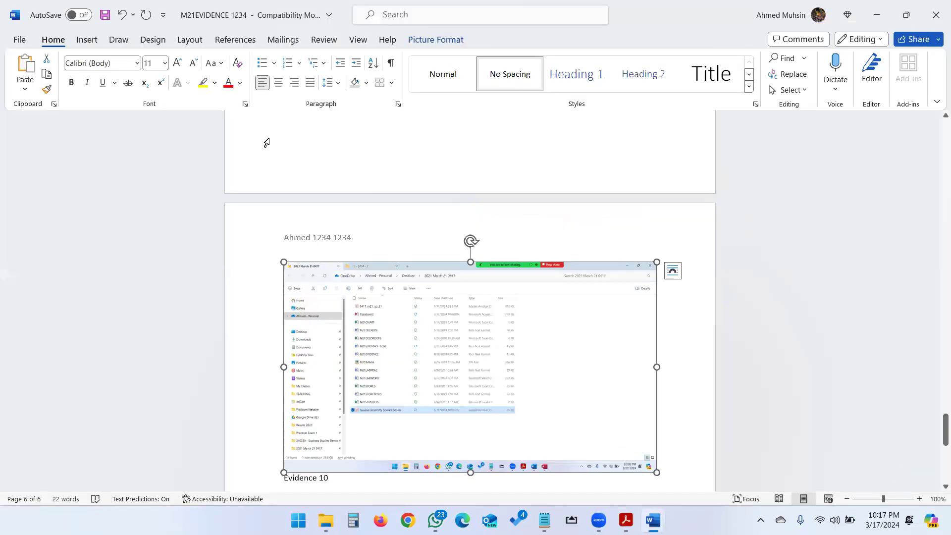
{"action": "left_click", "coordinate": [271, 41]}
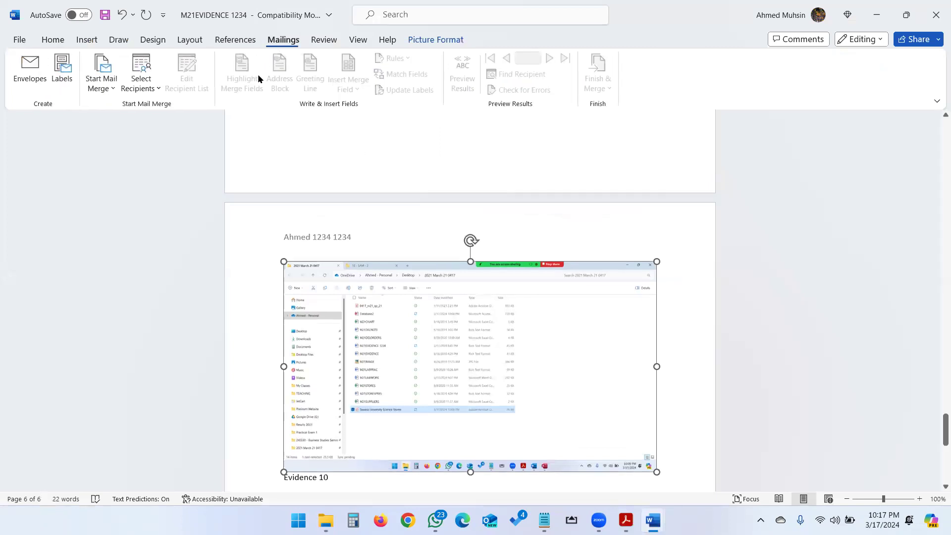
{"action": "left_click", "coordinate": [133, 89]}
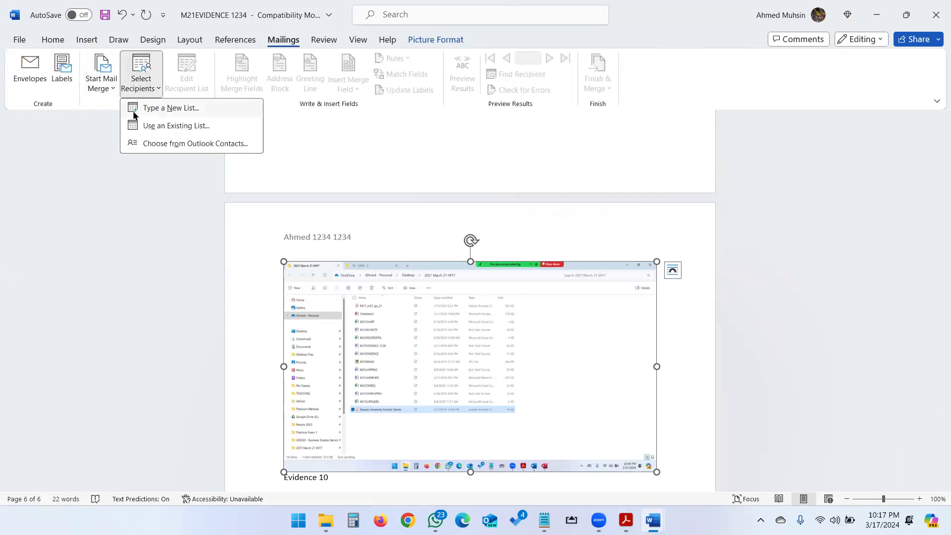
{"action": "left_click", "coordinate": [176, 126]}
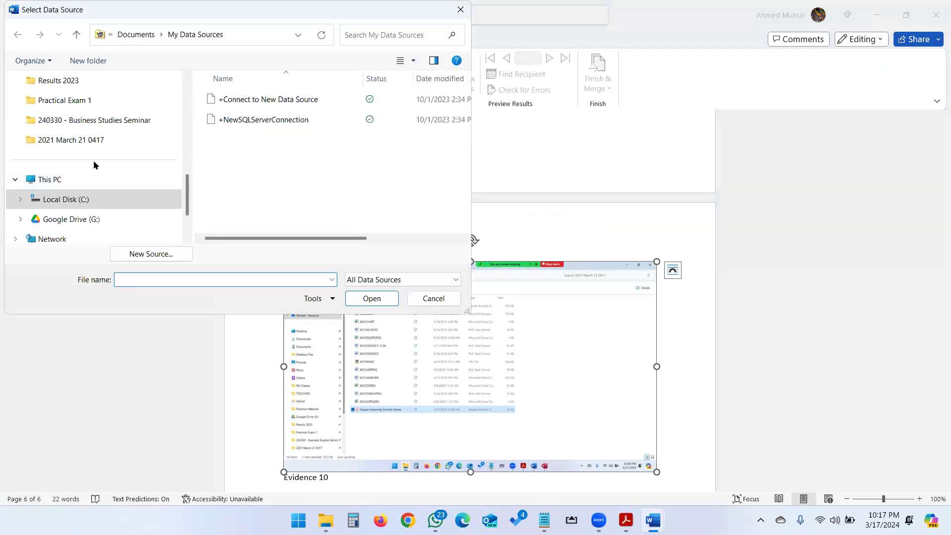
{"action": "left_click", "coordinate": [100, 143]}
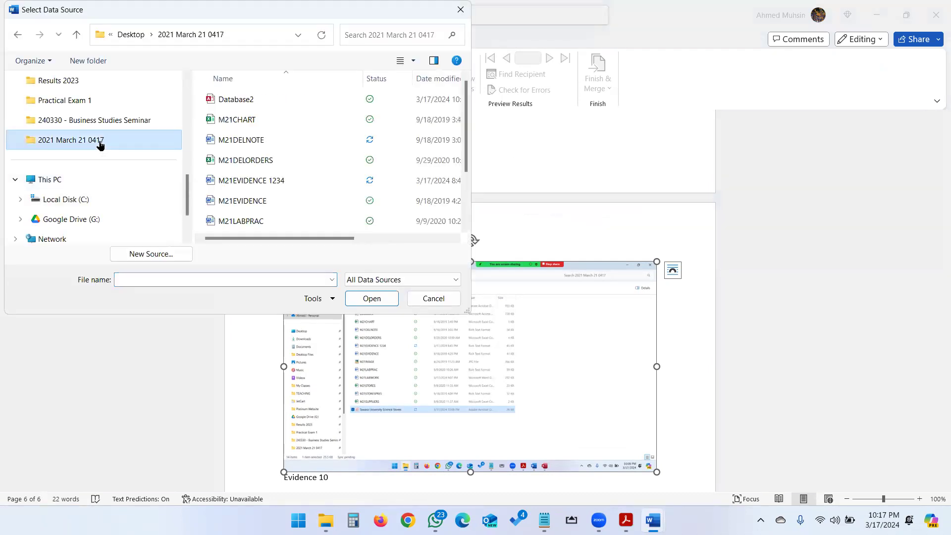
{"action": "left_click", "coordinate": [249, 162]}
{"action": "left_click", "coordinate": [371, 298]}
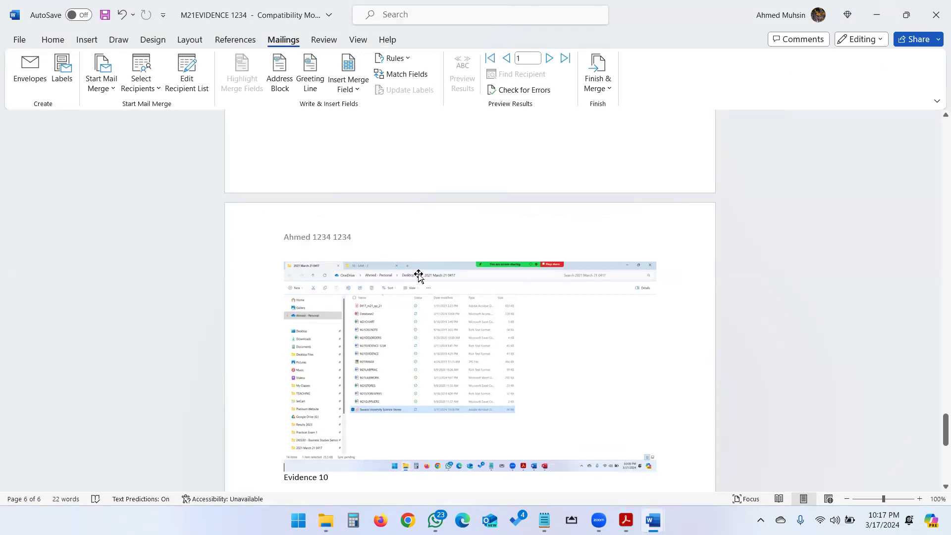
{"action": "left_click", "coordinate": [361, 93]}
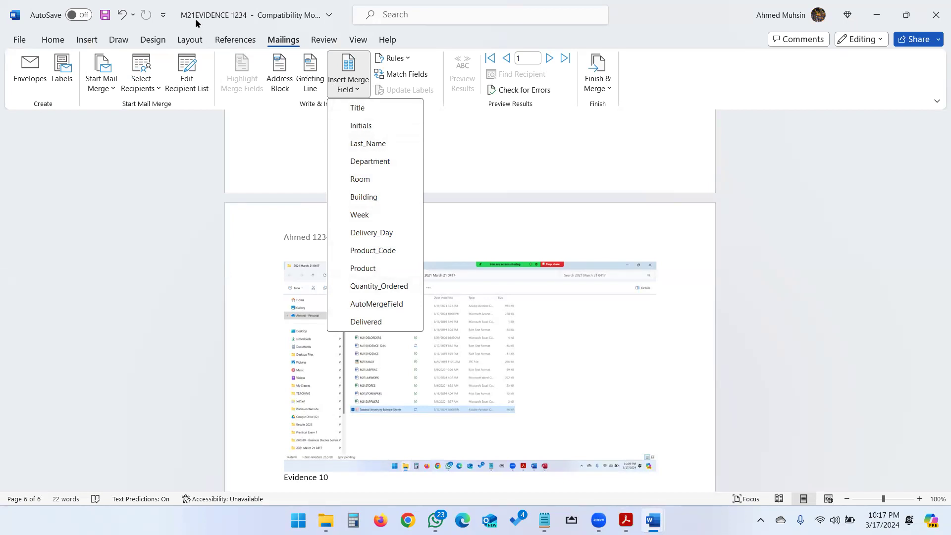
{"action": "left_click", "coordinate": [195, 127]}
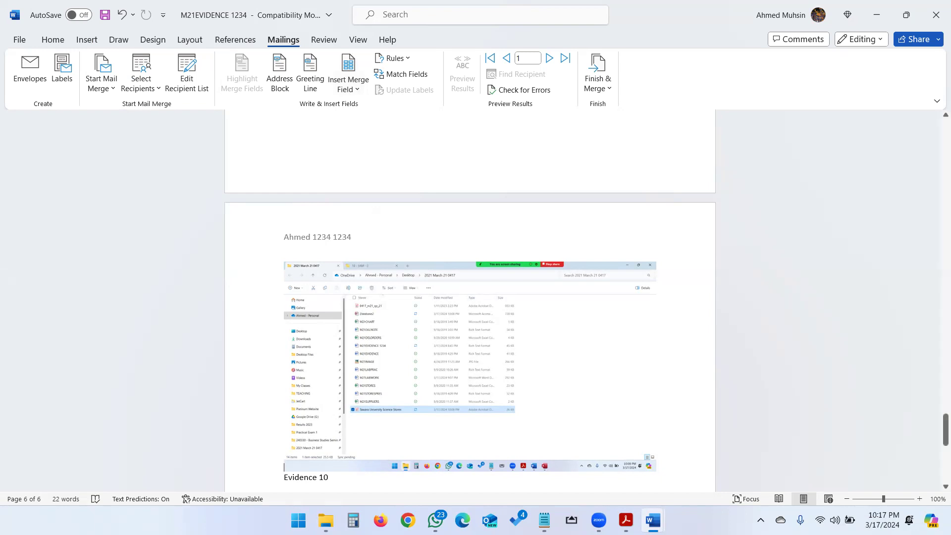
{"action": "left_click", "coordinate": [194, 156]}
{"action": "left_click", "coordinate": [876, 14]}
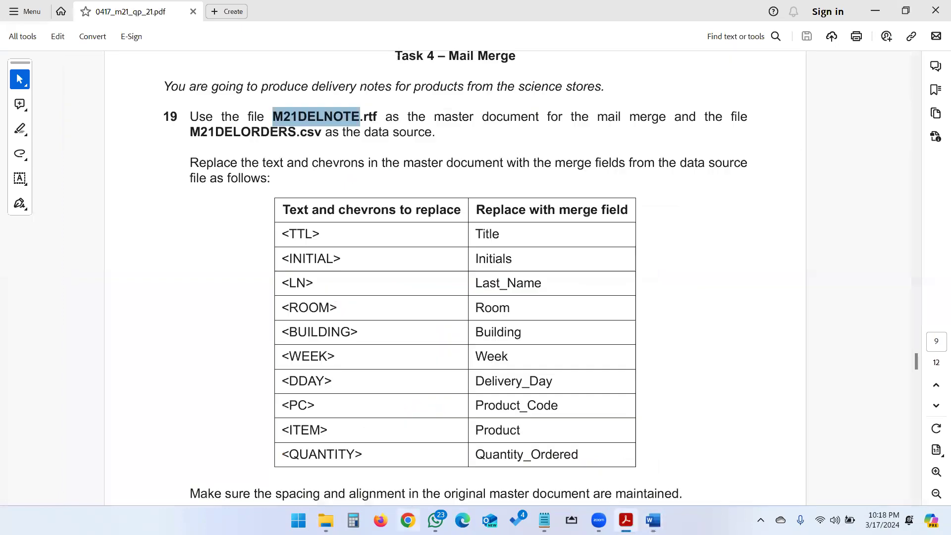
Step: Switch to the M21DELNOTE document and attach M21DELORDERS from the 2021 March 21 0417 folder as its existing mail merge recipient list
{"action": "mouse_move", "coordinate": [653, 519]}
{"action": "left_click", "coordinate": [673, 467]}
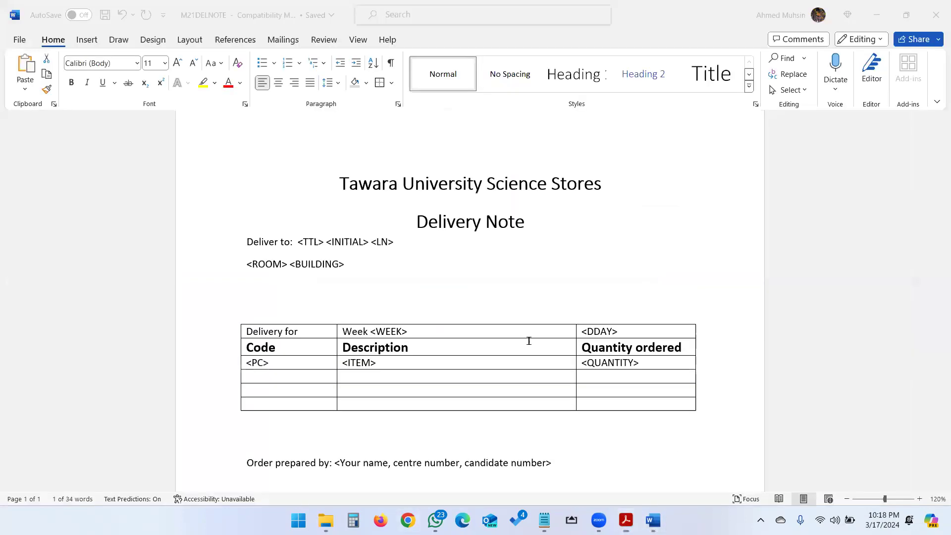
{"action": "left_click", "coordinate": [273, 44]}
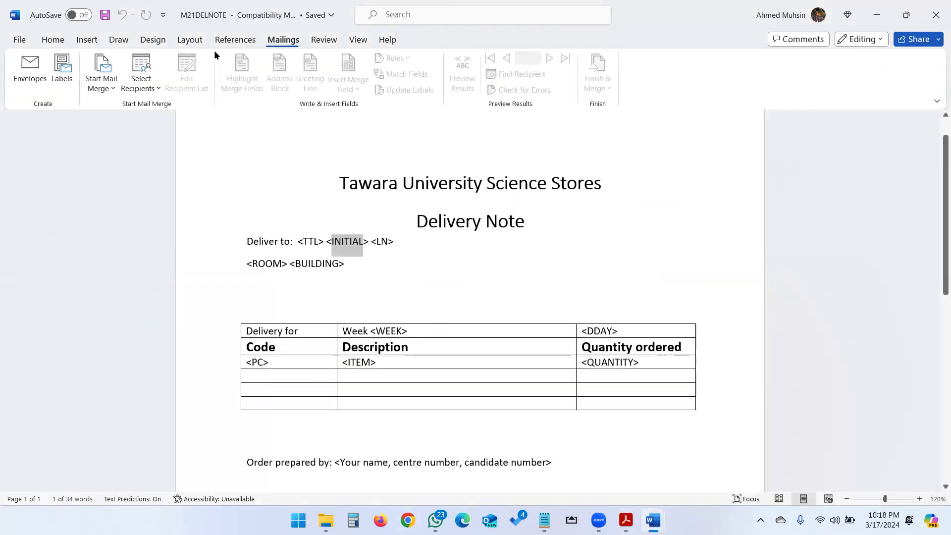
{"action": "left_click", "coordinate": [156, 84]}
{"action": "left_click", "coordinate": [155, 127]}
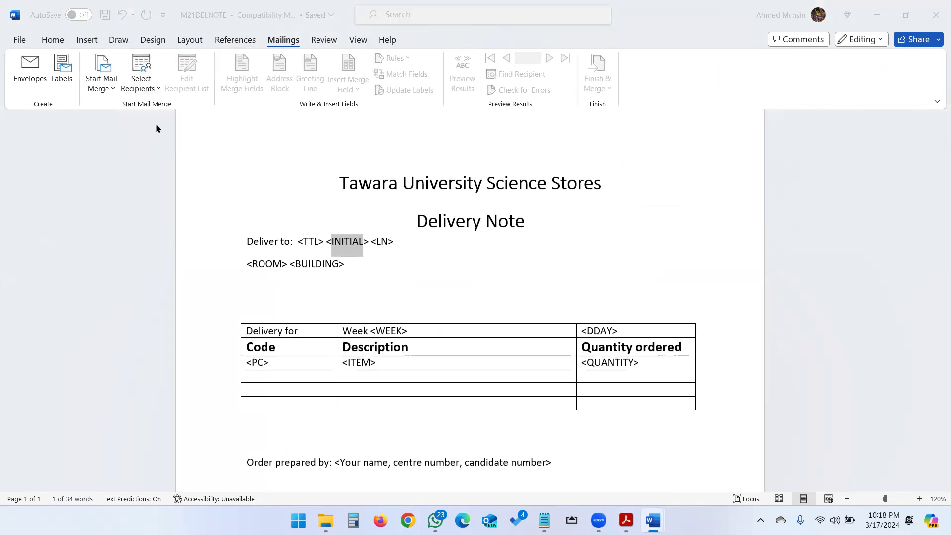
{"action": "scroll", "coordinate": [124, 137], "scroll_direction": "down", "scroll_amount": 2}
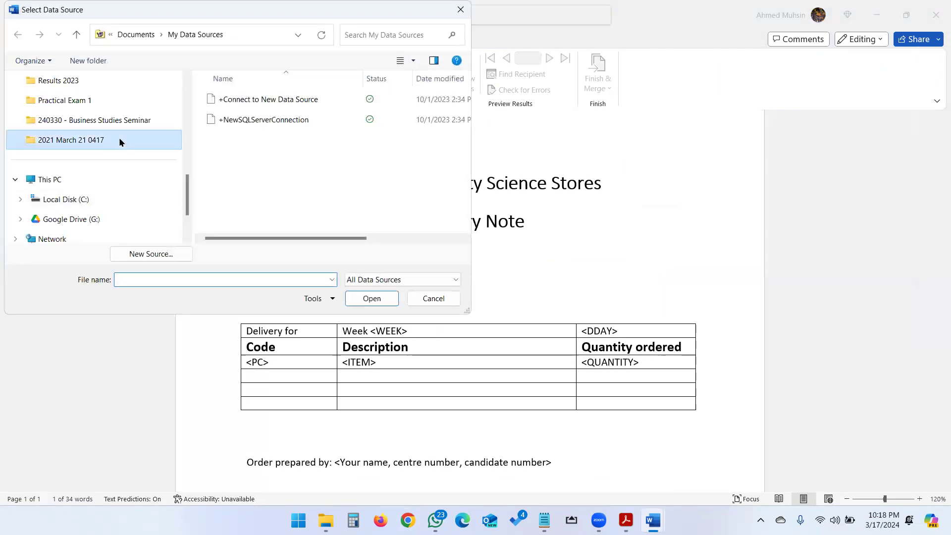
{"action": "left_click", "coordinate": [119, 139]}
{"action": "left_click", "coordinate": [245, 160]}
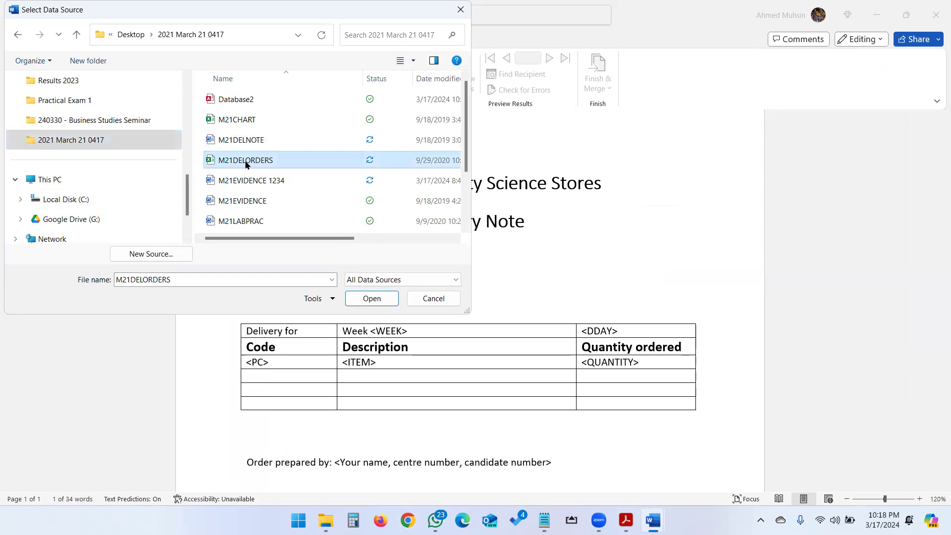
{"action": "left_click", "coordinate": [368, 298]}
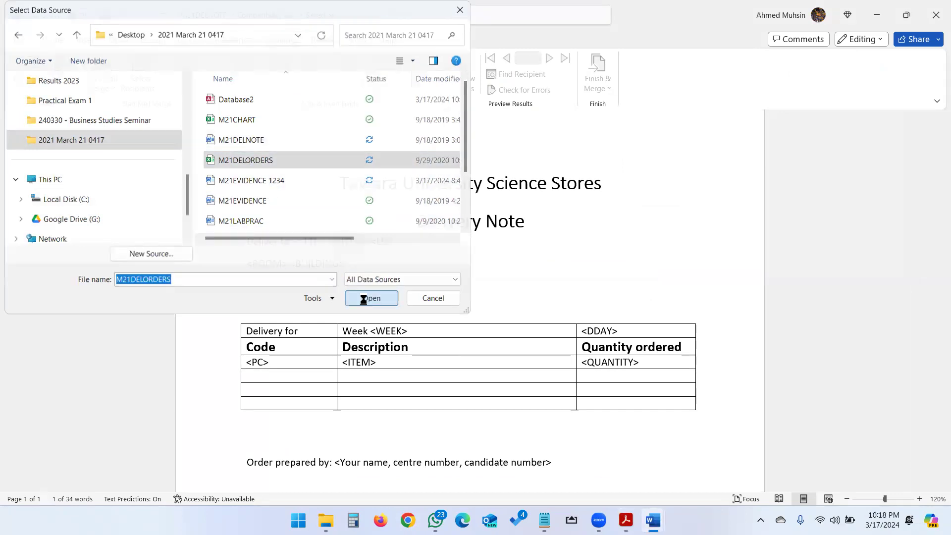
Step: Check the replacement table in the exam PDF and replace the <TTL> placeholder in the delivery note with the Title merge field
{"action": "left_click", "coordinate": [350, 84]}
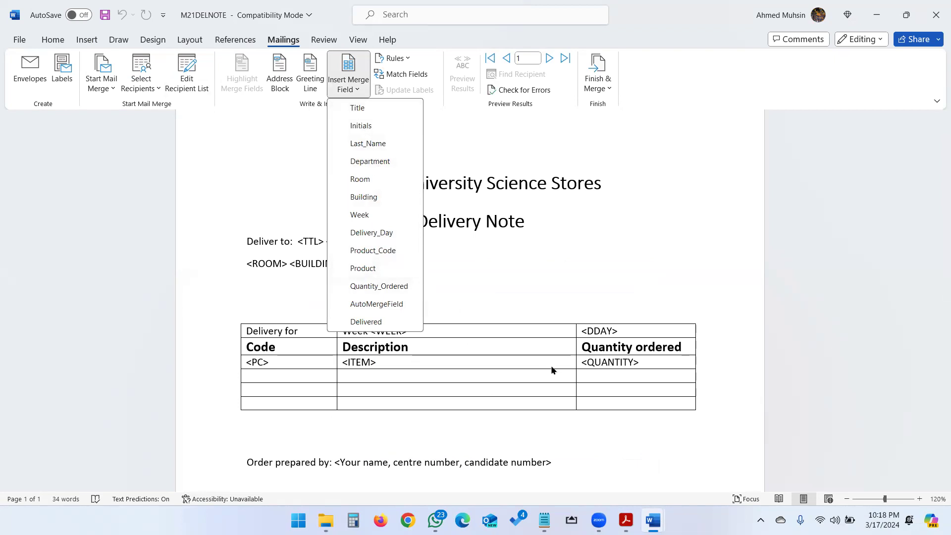
{"action": "key", "text": "alt+Tab"}
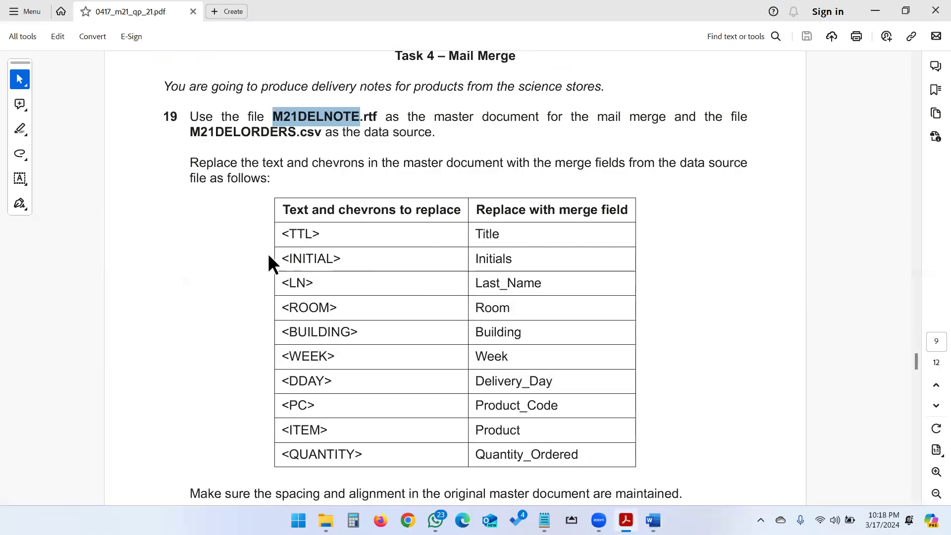
{"action": "key", "text": "alt+Tab"}
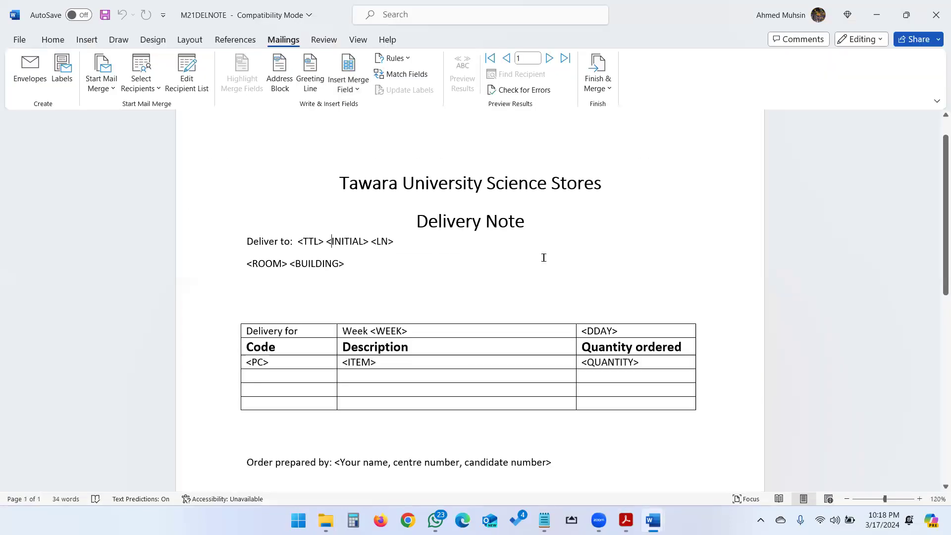
{"action": "key", "text": "shift+Right"}
{"action": "key", "text": "shift+Right"}
{"action": "key", "text": "shift+Right"}
{"action": "key", "text": "shift+Right"}
{"action": "key", "text": "shift+Right"}
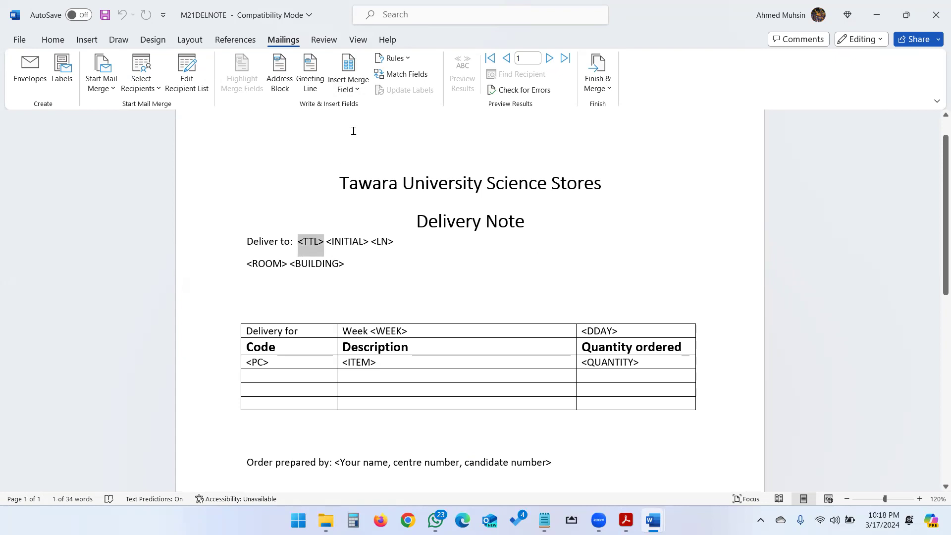
{"action": "left_click", "coordinate": [350, 84]}
{"action": "left_click", "coordinate": [360, 108]}
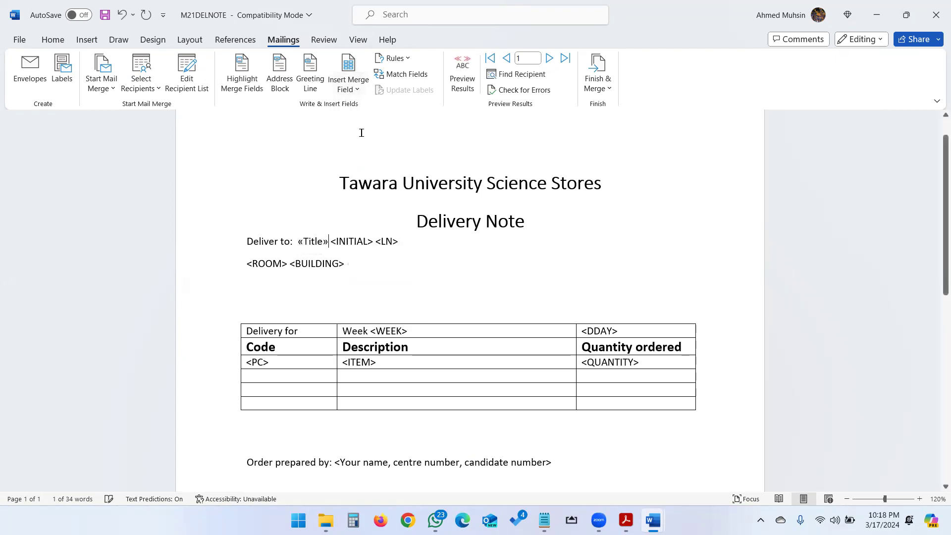
Step: Replace the <INITIAL> placeholder in the delivery note's address line with the Initials merge field
{"action": "key", "text": "shift+Right"}
{"action": "key", "text": "shift+Right"}
{"action": "key", "text": "shift+Right"}
{"action": "key", "text": "shift+Right"}
{"action": "key", "text": "shift+Right"}
{"action": "key", "text": "shift+Right"}
{"action": "key", "text": "shift+Right"}
{"action": "key", "text": "shift+Right"}
{"action": "left_click", "coordinate": [353, 88]}
{"action": "left_click", "coordinate": [356, 126]}
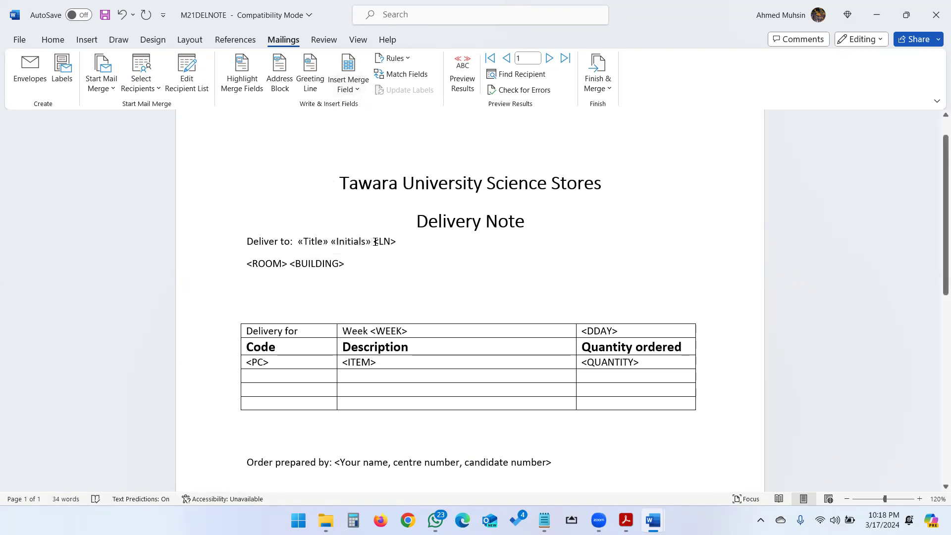
Step: Replace the <LN> placeholder after the initials with the Last_Name merge field
{"action": "key", "text": "shift+Right"}
{"action": "key", "text": "shift+Right"}
{"action": "key", "text": "shift+Right"}
{"action": "left_click", "coordinate": [353, 89]}
{"action": "left_click", "coordinate": [360, 143]}
Step: Check the replacement table in the exam PDF and replace the <ROOM> placeholder in the delivery note with the Room merge field
{"action": "key", "text": "alt+Tab"}
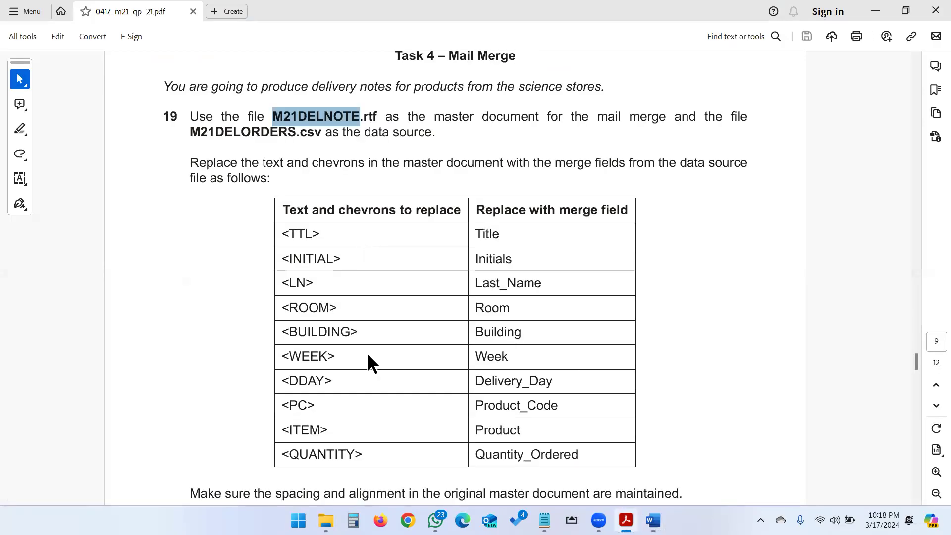
{"action": "key", "text": "alt+Tab"}
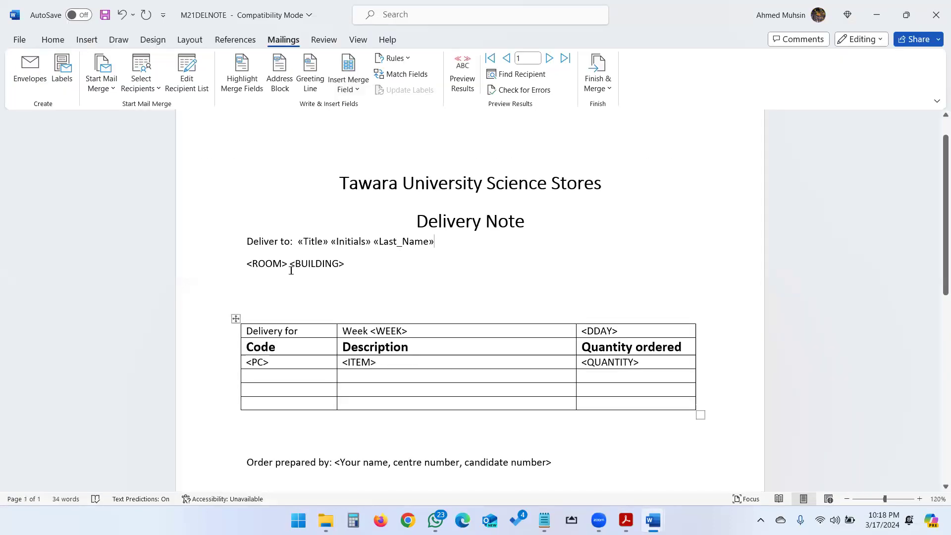
{"action": "left_click_drag", "start_coordinate": [252, 273], "coordinate": [288, 269]}
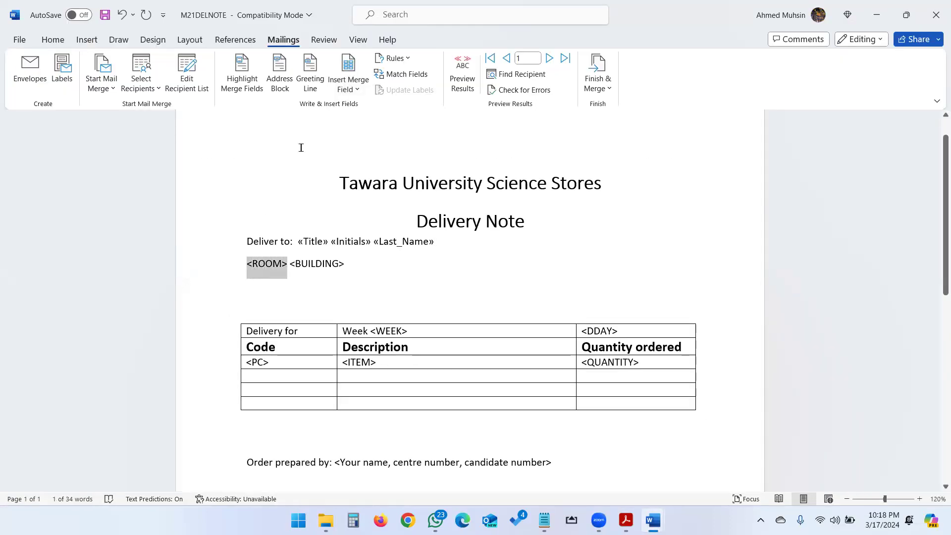
{"action": "left_click", "coordinate": [348, 90]}
{"action": "left_click", "coordinate": [357, 179]}
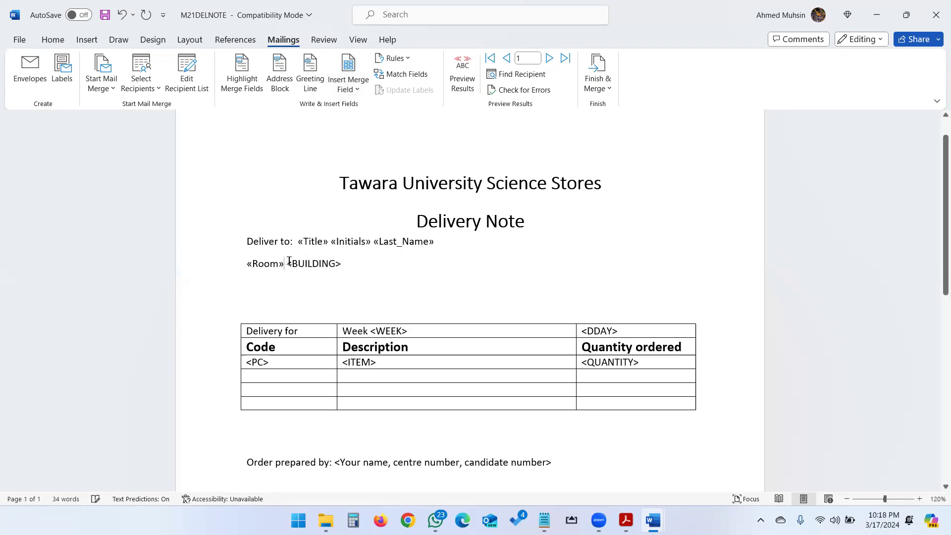
Step: Replace the <BUILDING> placeholder beside the room with the Building merge field
{"action": "key", "text": "shift+Right"}
{"action": "key", "text": "shift+Right"}
{"action": "key", "text": "shift+Right"}
{"action": "key", "text": "shift+Right"}
{"action": "key", "text": "shift+Right"}
{"action": "key", "text": "shift+Right"}
{"action": "key", "text": "shift+Right"}
{"action": "key", "text": "shift+Right"}
{"action": "key", "text": "shift+Right"}
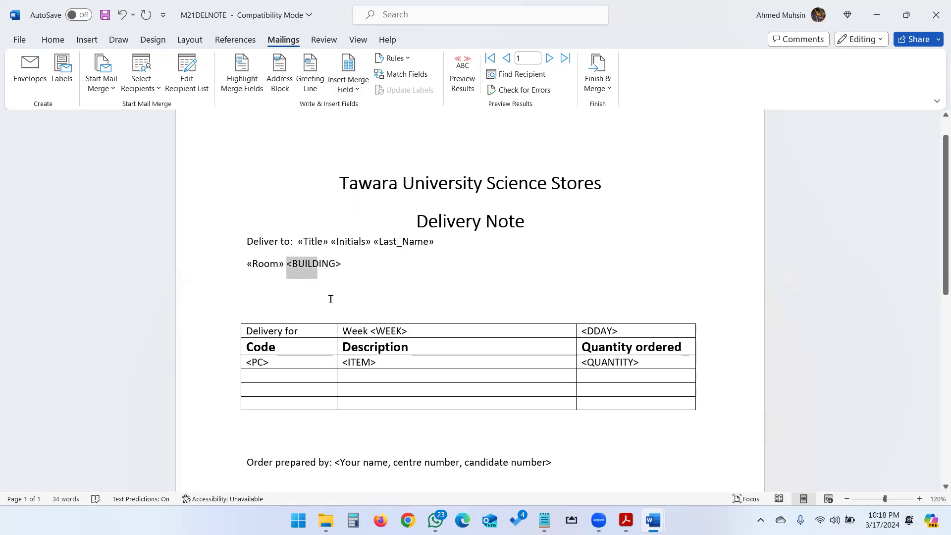
{"action": "key", "text": "shift+Right"}
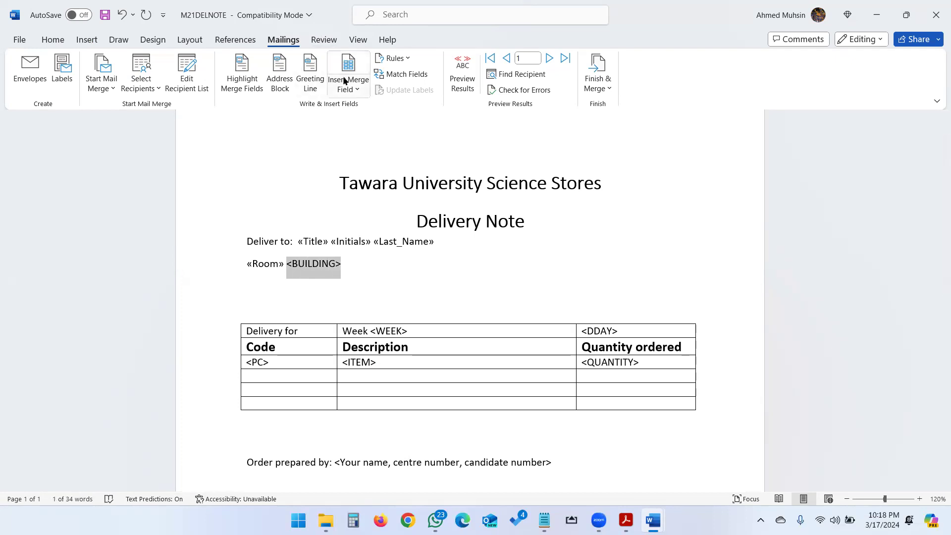
{"action": "left_click", "coordinate": [347, 82]}
{"action": "left_click", "coordinate": [362, 196]}
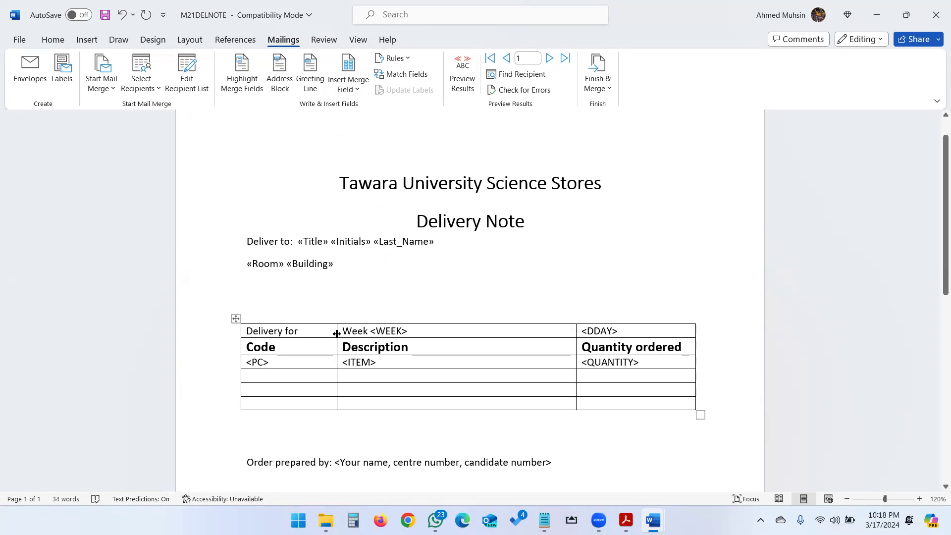
Step: Replace the <WEEK> placeholder in the table's first row with the Week merge field, keeping the word Week before it
{"action": "left_click", "coordinate": [370, 332]}
{"action": "key", "text": "shift+Right"}
{"action": "key", "text": "shift+Right"}
{"action": "key", "text": "shift+Right"}
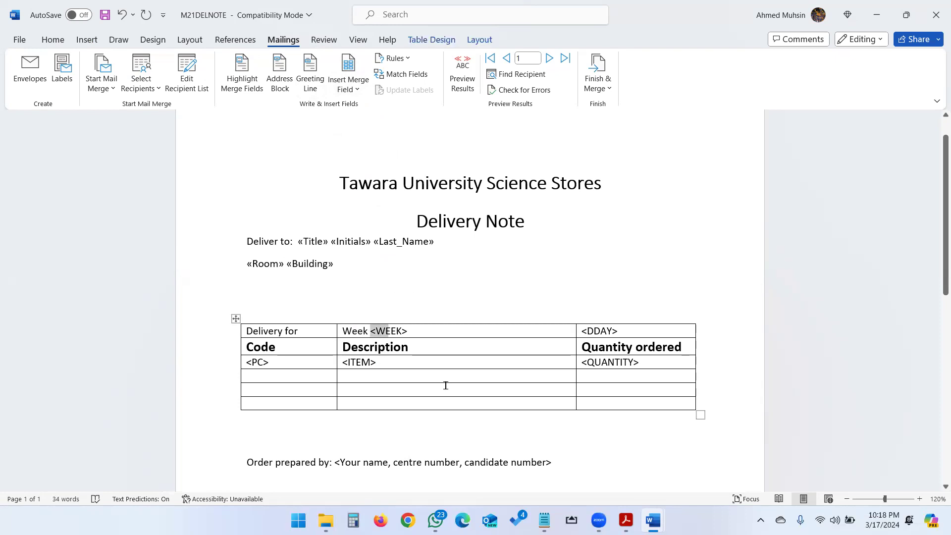
{"action": "key", "text": "shift+Right"}
{"action": "left_click", "coordinate": [348, 89]}
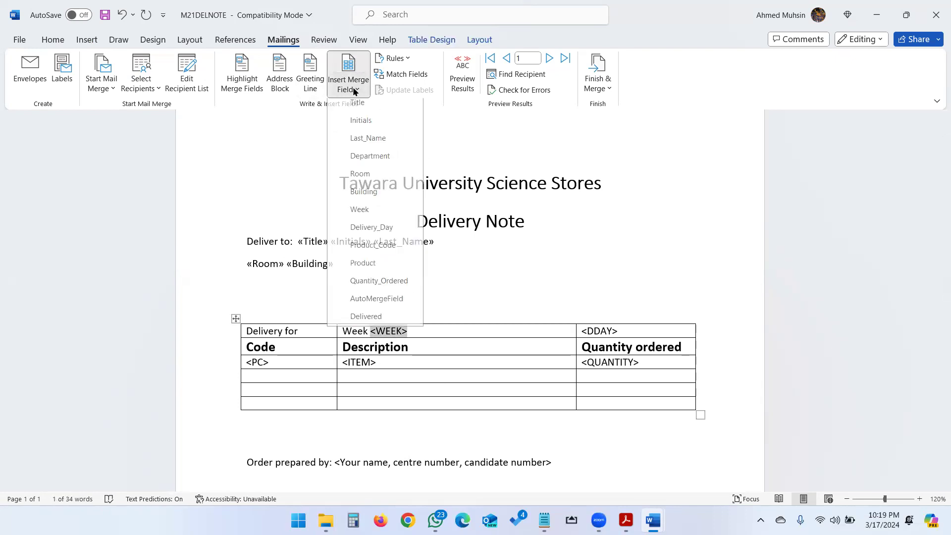
{"action": "left_click", "coordinate": [366, 212]}
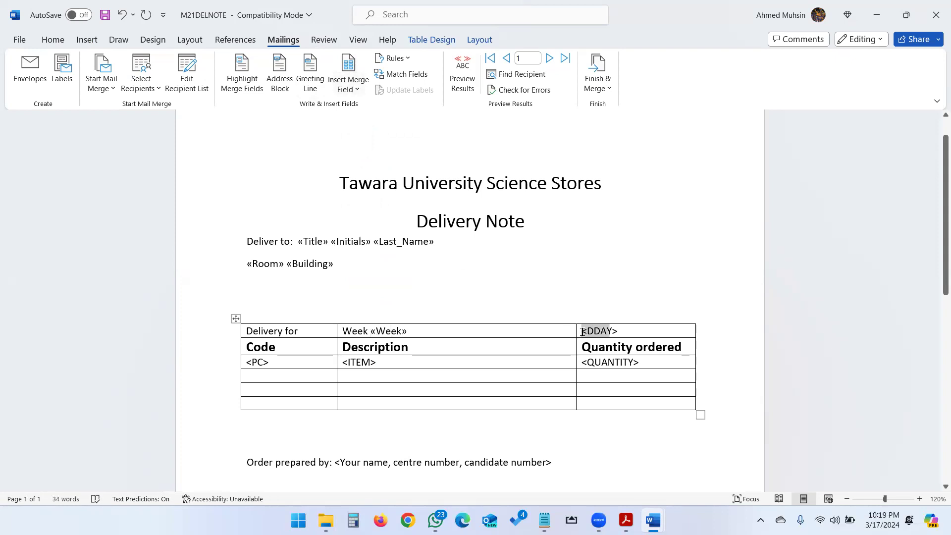
Step: Check the exam PDF's replacement table and replace the <DDAY> placeholder in the table's first row with the Delivery_Day merge field
{"action": "key", "text": "alt+Tab"}
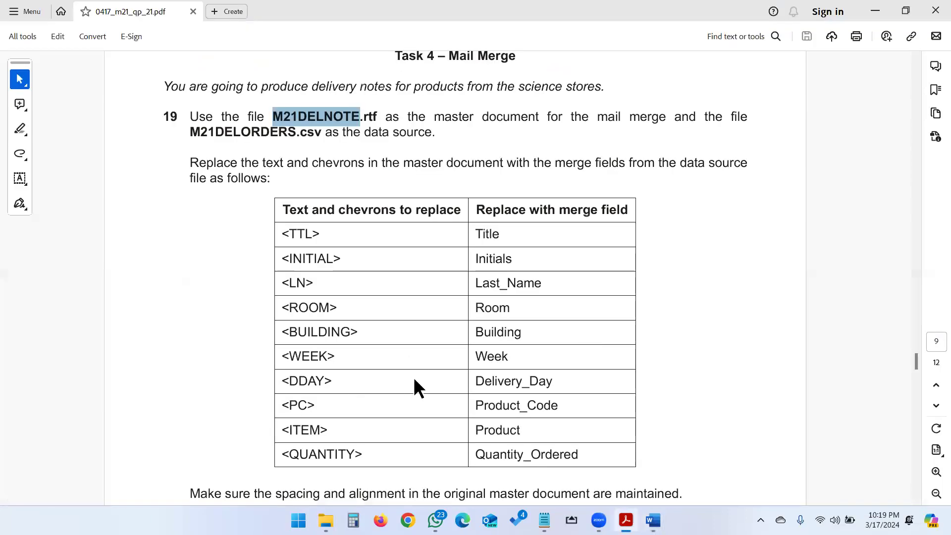
{"action": "key", "text": "alt+Tab"}
{"action": "left_click", "coordinate": [355, 90]}
{"action": "left_click", "coordinate": [369, 232]}
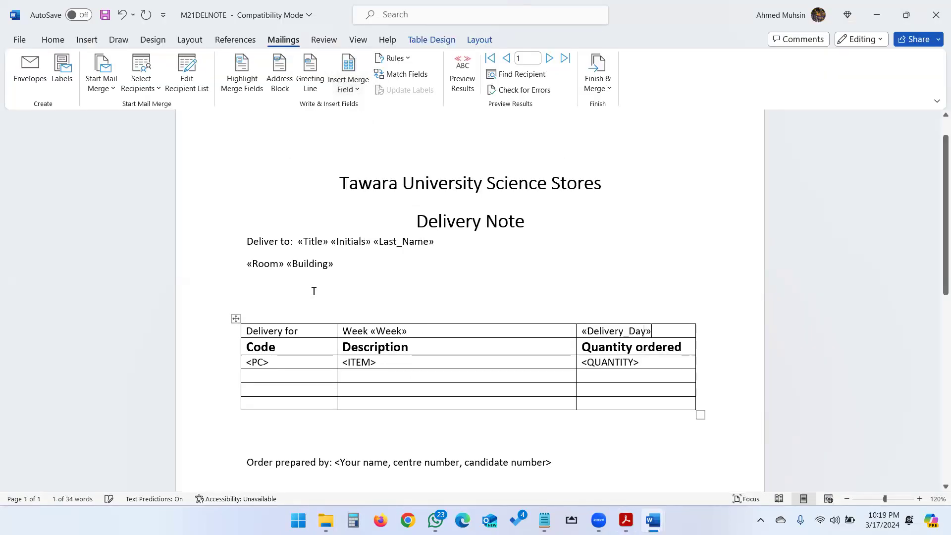
Step: Replace the <PC> placeholder under the Code heading with the Product_Code merge field
{"action": "left_click", "coordinate": [247, 365]}
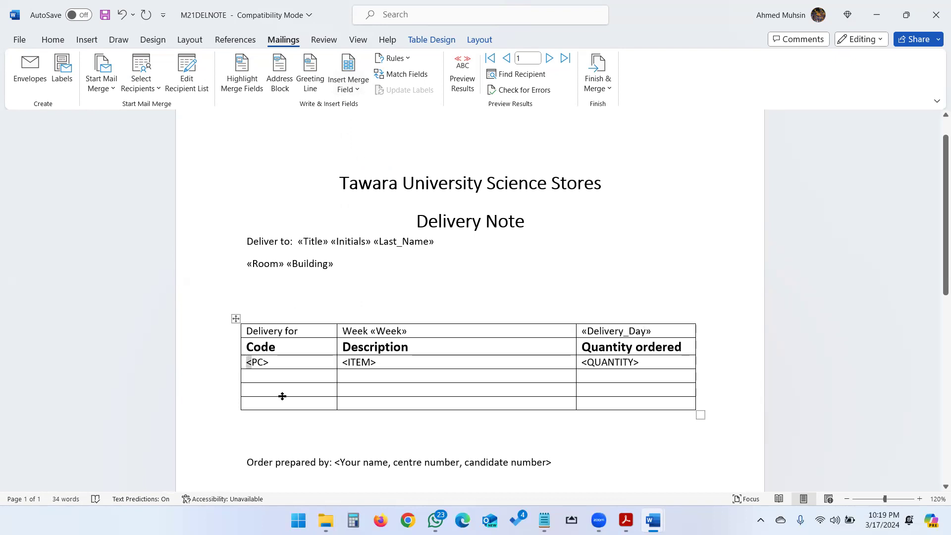
{"action": "left_click_drag", "start_coordinate": [282, 396], "coordinate": [291, 392]}
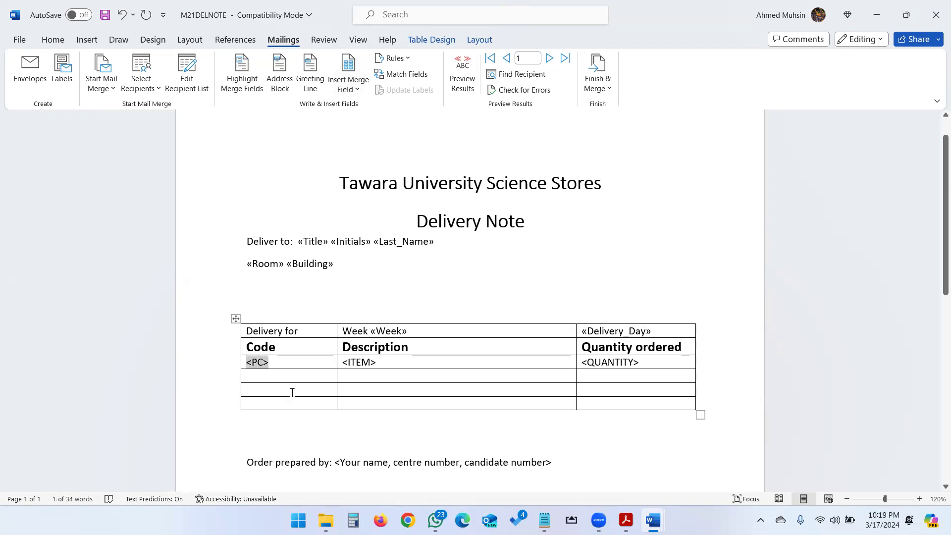
{"action": "left_click", "coordinate": [354, 90]}
{"action": "left_click", "coordinate": [362, 249]}
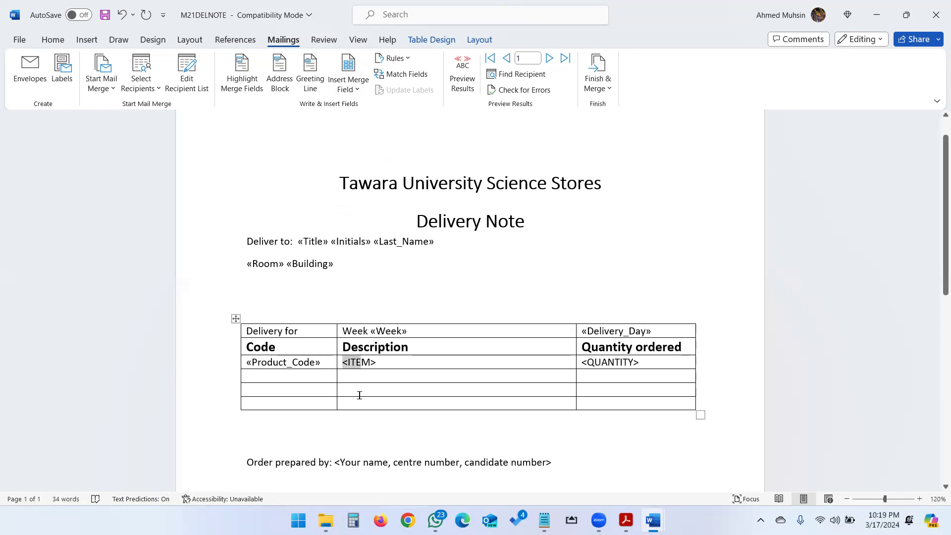
Step: Check the exam PDF and replace <ITEM> with the Product merge field and <QUANTITY> with Quantity_Ordered in the table
{"action": "left_click", "coordinate": [362, 86]}
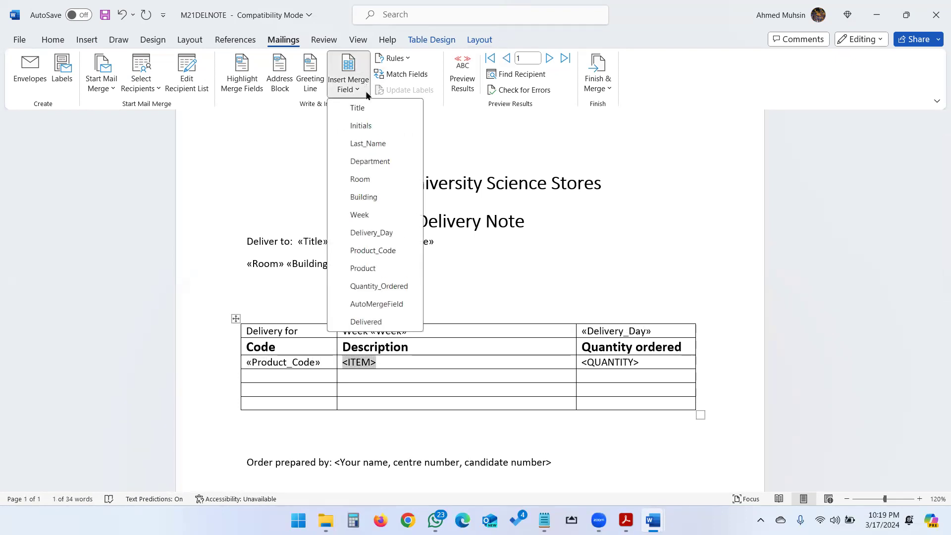
{"action": "key", "text": "alt+Tab"}
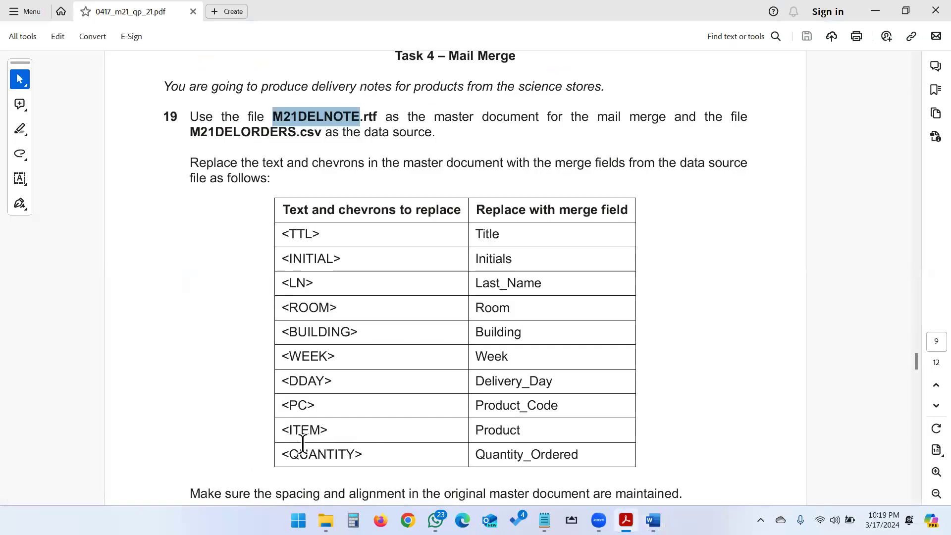
{"action": "key", "text": "alt+Tab"}
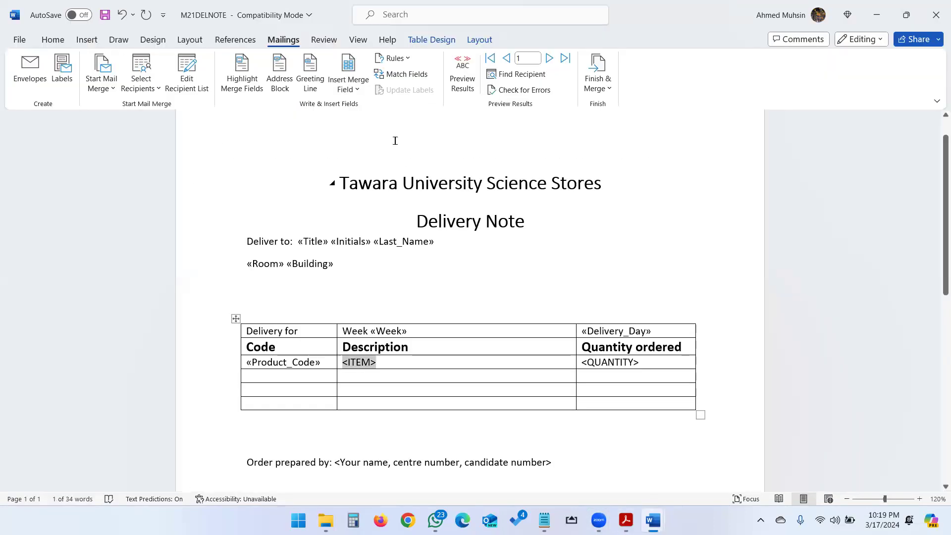
{"action": "left_click", "coordinate": [347, 80]}
{"action": "left_click", "coordinate": [364, 269]}
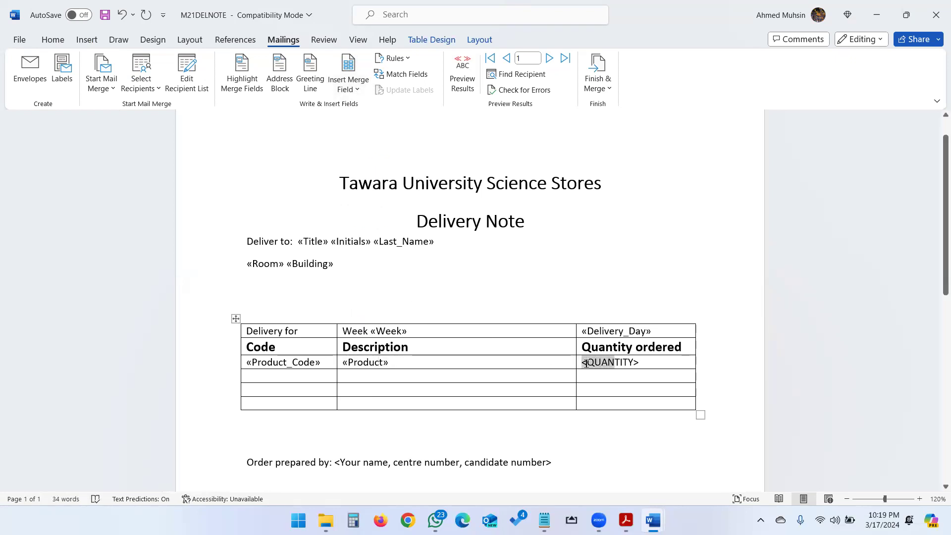
{"action": "left_click", "coordinate": [359, 86]}
{"action": "left_click", "coordinate": [362, 286]}
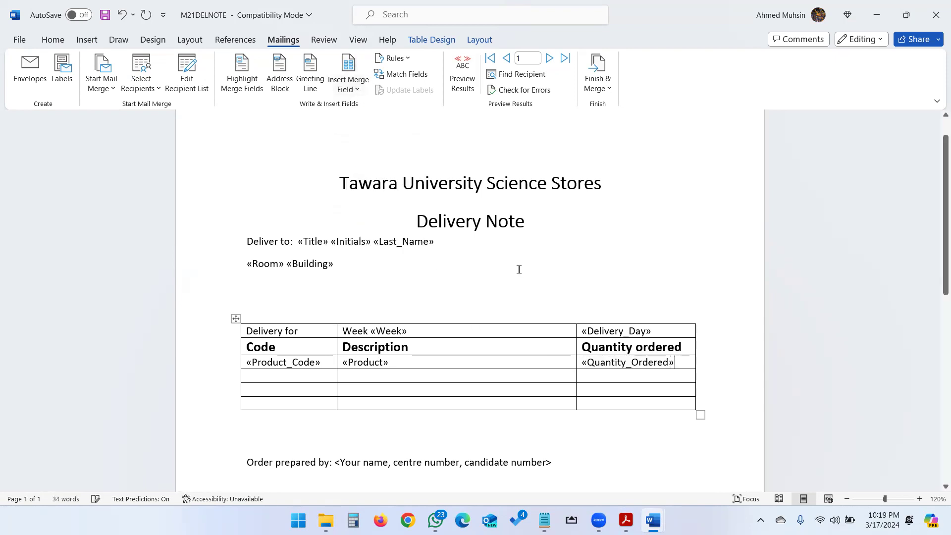
Step: Replace the placeholder after "Order prepared by:" with the candidate's name, centre number and candidate number
{"action": "scroll", "coordinate": [516, 262], "scroll_direction": "down", "scroll_amount": 3}
{"action": "left_click_drag", "start_coordinate": [333, 355], "coordinate": [538, 359]}
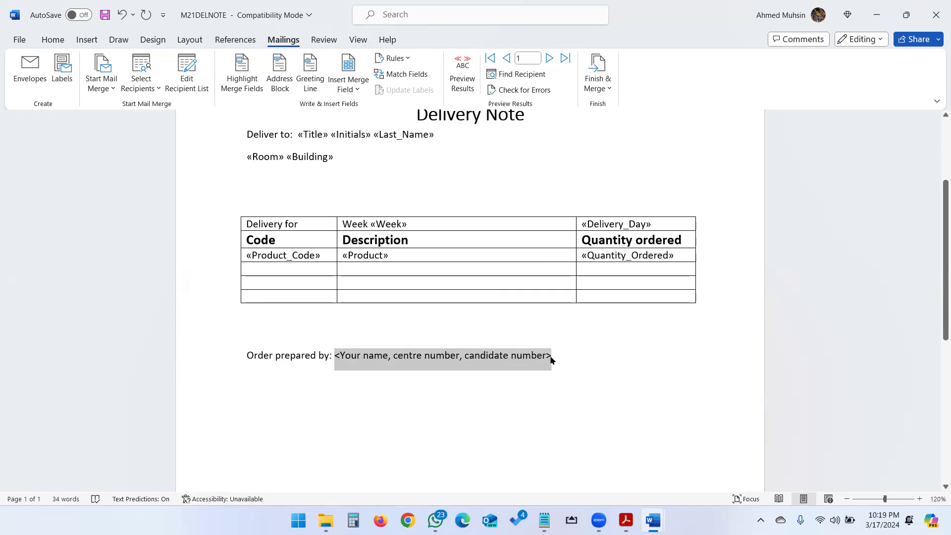
{"action": "type", "text": "Ahmed, 1234, 1234"}
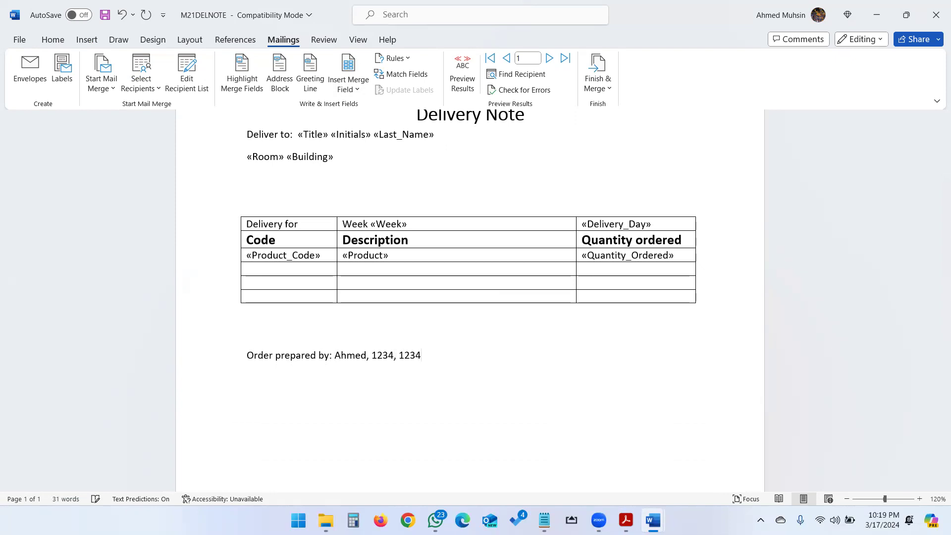
Step: Read the spacing, candidate details and saving instructions in the exam PDF, and save the M21DELNOTE master document
{"action": "key", "text": "alt+Tab"}
{"action": "scroll", "coordinate": [510, 281], "scroll_direction": "down", "scroll_amount": 2}
{"action": "scroll", "coordinate": [511, 281], "scroll_direction": "down", "scroll_amount": 2}
{"action": "left_click_drag", "start_coordinate": [275, 399], "coordinate": [667, 404]}
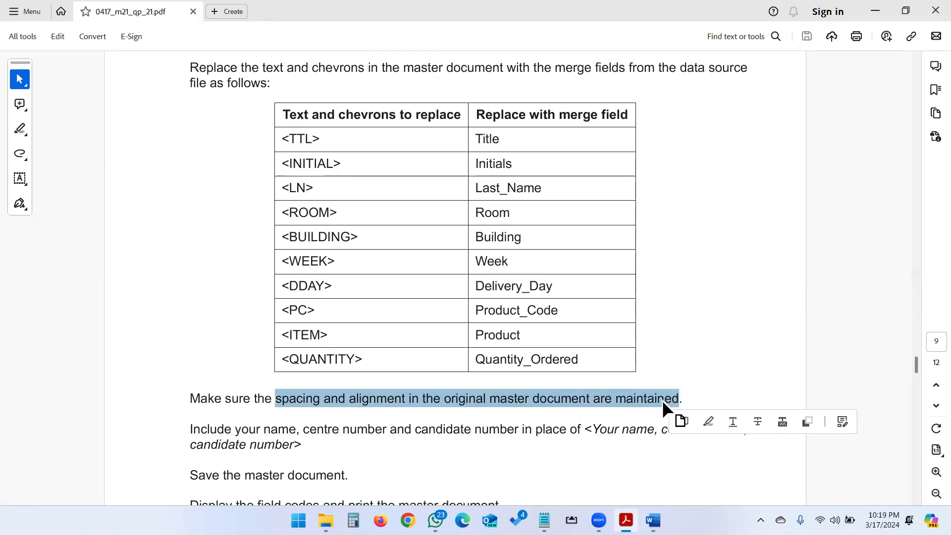
{"action": "scroll", "coordinate": [382, 360], "scroll_direction": "down", "scroll_amount": 2}
{"action": "left_click", "coordinate": [264, 443]}
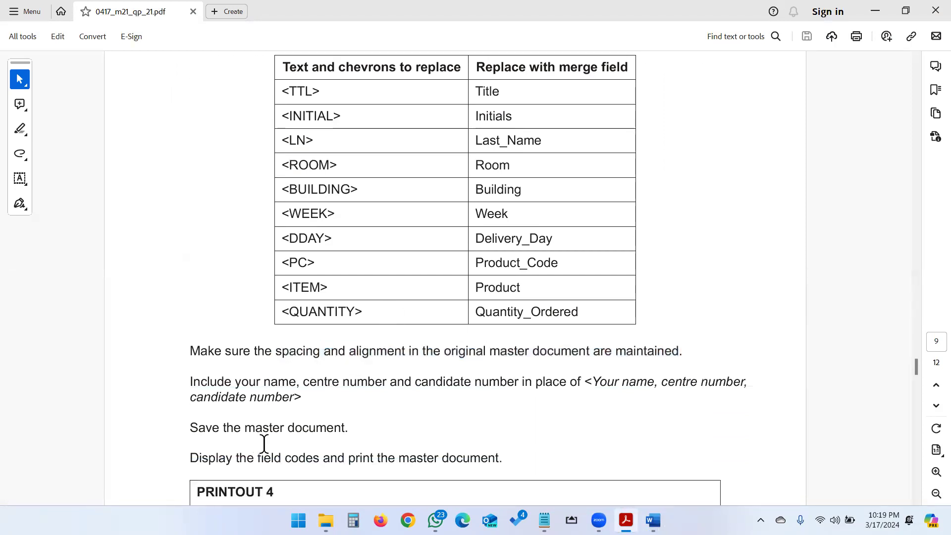
{"action": "key", "text": "alt+Tab"}
{"action": "left_click", "coordinate": [107, 17]}
Step: Read the PRINTOUT 4 instructions in the exam PDF and view the print preview of M21DELNOTE with its merge fields, without printing
{"action": "key", "text": "alt+Tab"}
{"action": "left_click_drag", "start_coordinate": [254, 454], "coordinate": [490, 460]}
{"action": "scroll", "coordinate": [475, 453], "scroll_direction": "down", "scroll_amount": 3}
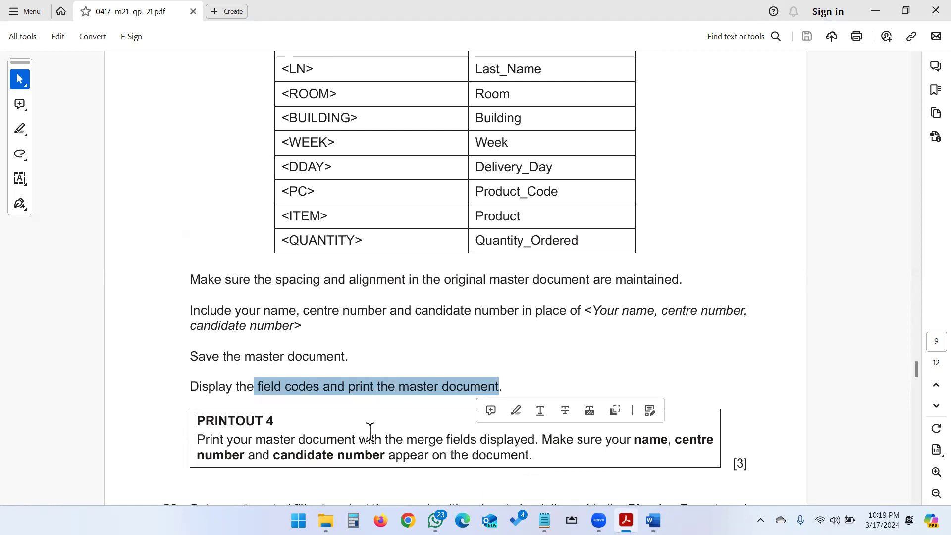
{"action": "left_click", "coordinate": [390, 449]}
{"action": "key", "text": "alt+Tab"}
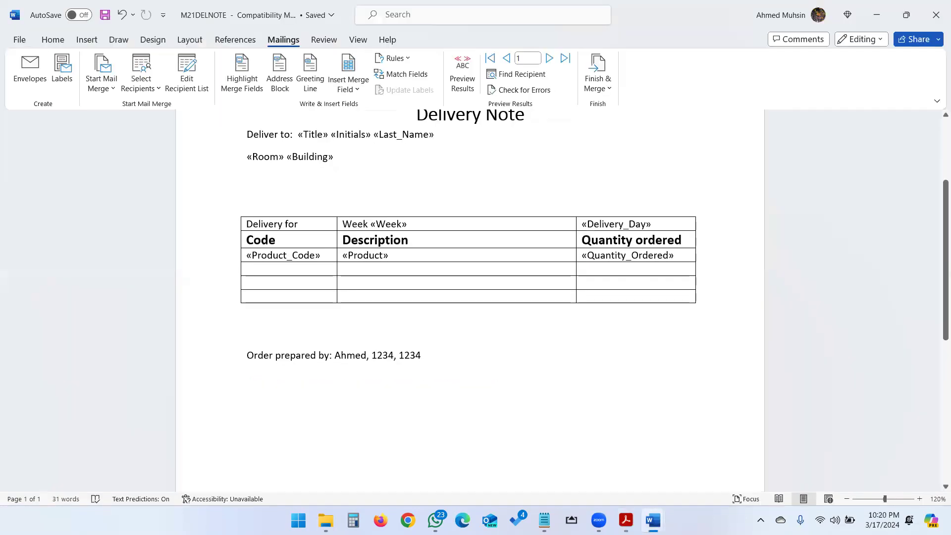
{"action": "key", "text": "ctrl+p"}
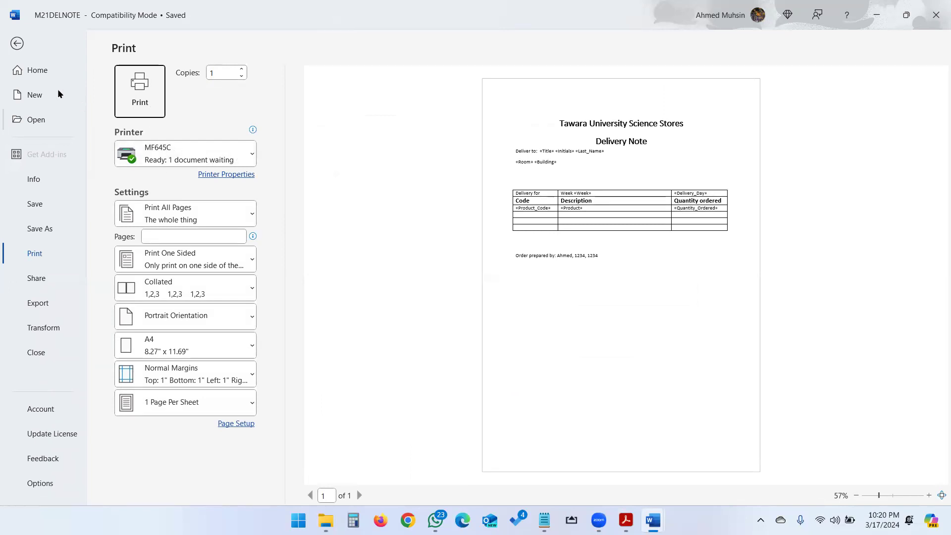
{"action": "left_click", "coordinate": [16, 44]}
Step: Read task 20 in the exam PDF and open the filter options for the mail merge recipients of M21DELNOTE
{"action": "key", "text": "alt+Tab"}
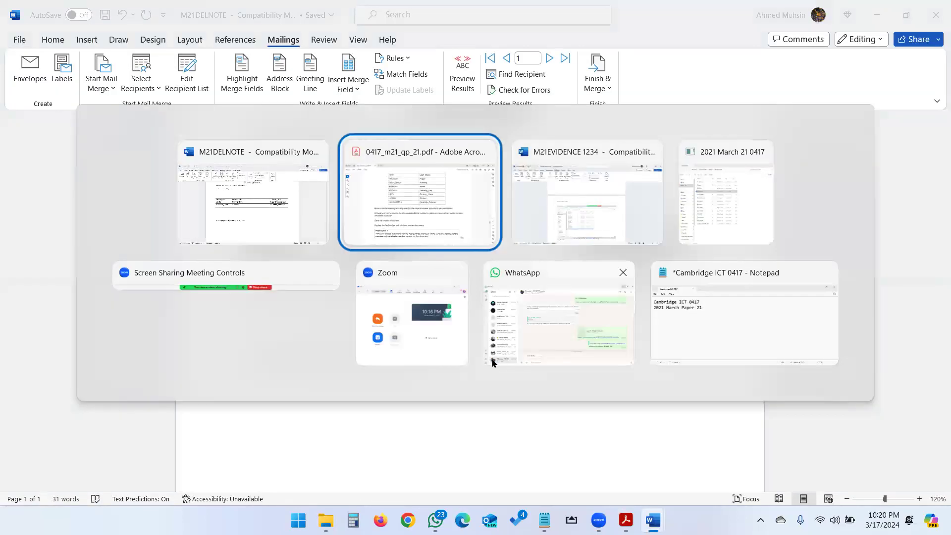
{"action": "scroll", "coordinate": [375, 378], "scroll_direction": "down", "scroll_amount": 2}
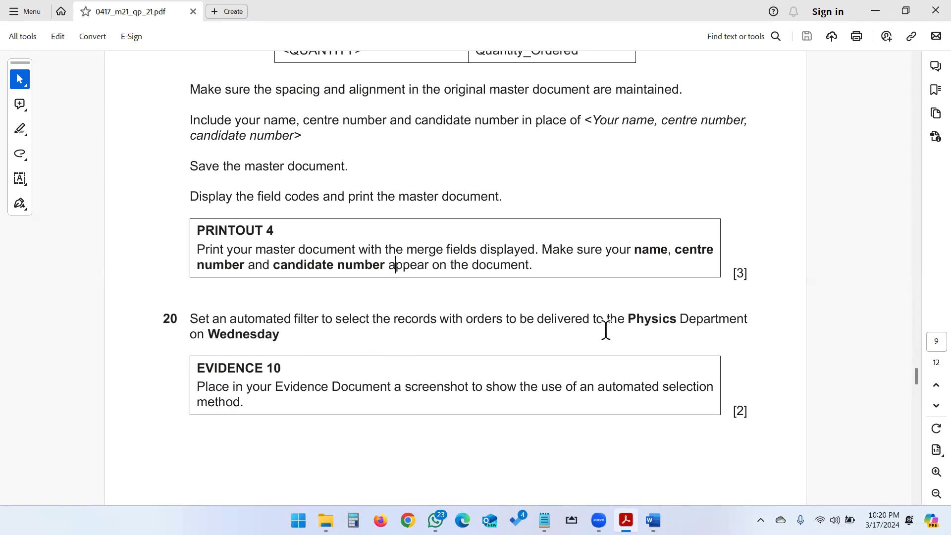
{"action": "key", "text": "alt+Tab"}
{"action": "scroll", "coordinate": [606, 332], "scroll_direction": "up", "scroll_amount": 3}
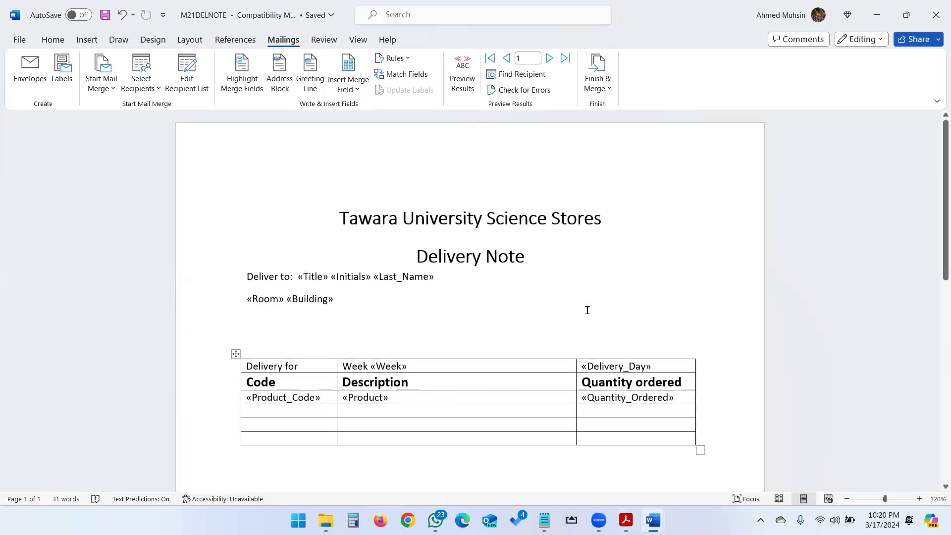
{"action": "left_click", "coordinate": [152, 87]}
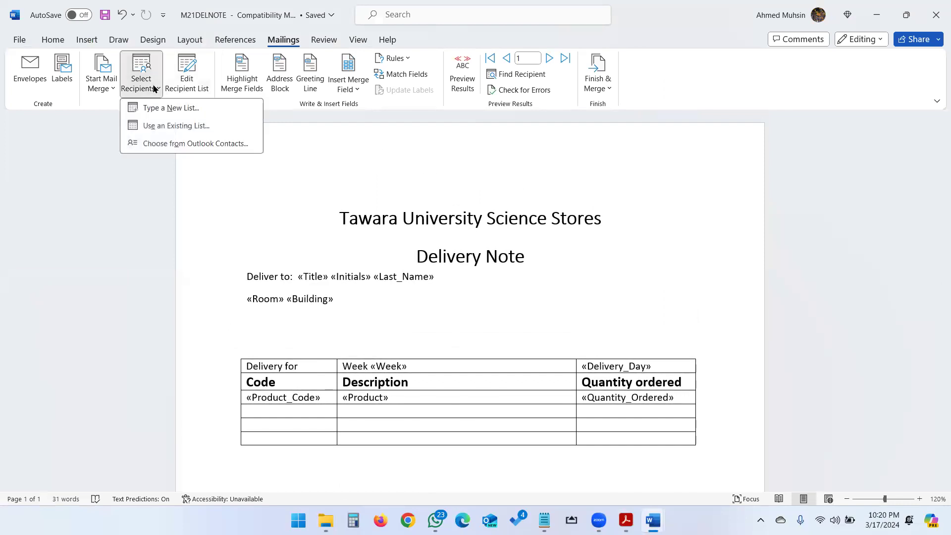
{"action": "left_click", "coordinate": [193, 89]}
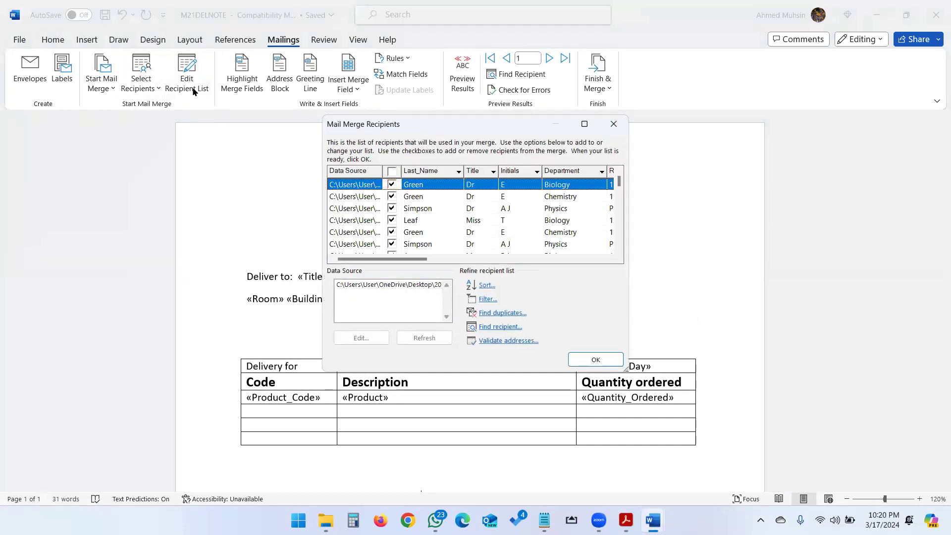
{"action": "left_click", "coordinate": [486, 299]}
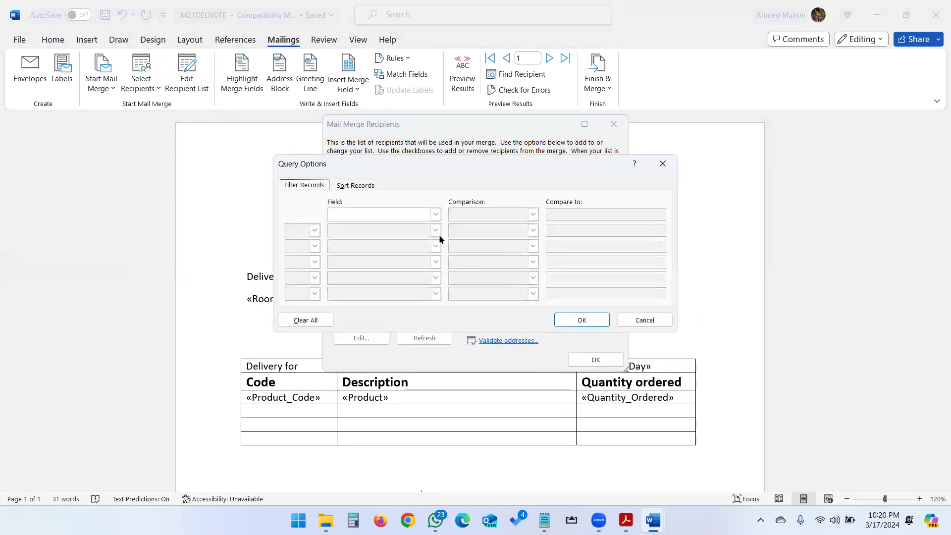
Step: Set the first filter condition to Department equal to Physics, checking the required department in the exam PDF
{"action": "left_click", "coordinate": [435, 214]}
{"action": "left_click", "coordinate": [436, 258]}
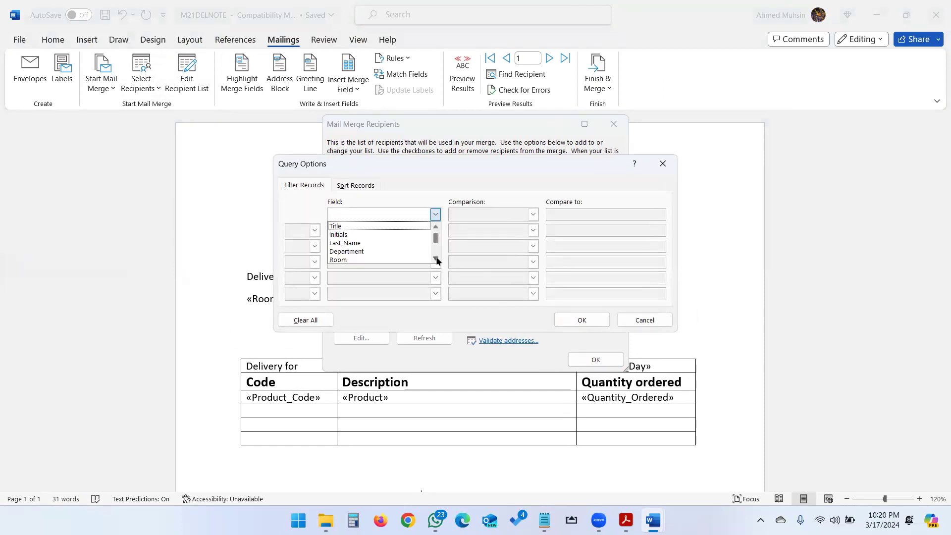
{"action": "left_click", "coordinate": [401, 253]}
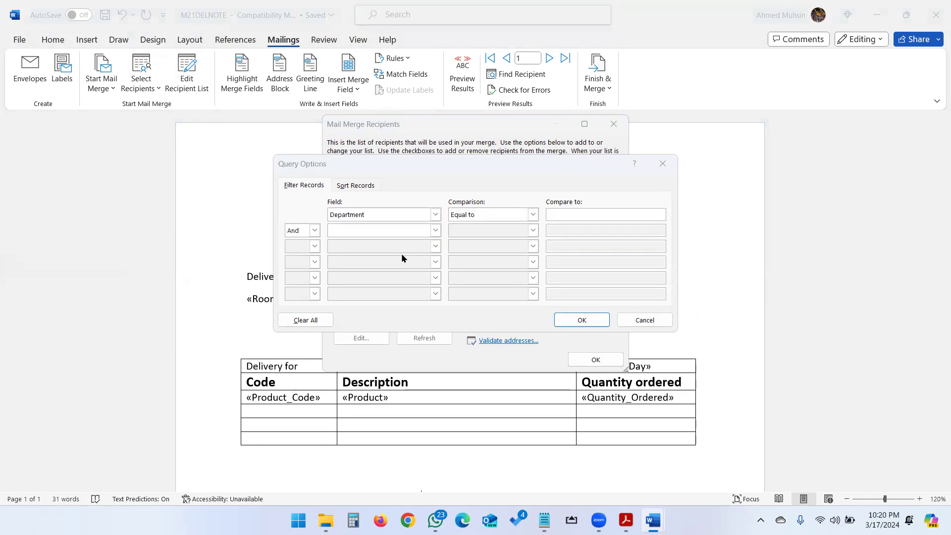
{"action": "key", "text": "alt+Tab"}
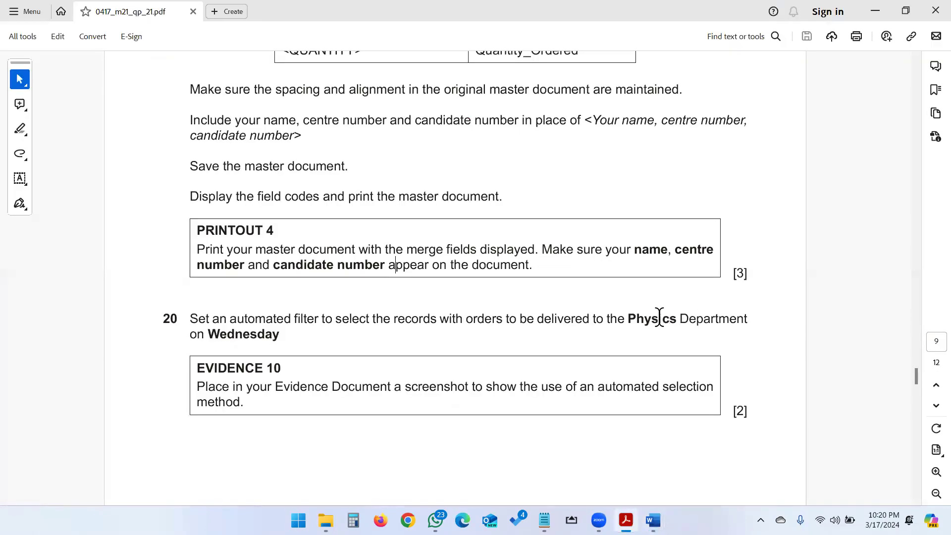
{"action": "key", "text": "alt+Tab"}
{"action": "left_click", "coordinate": [532, 215]}
{"action": "left_click", "coordinate": [556, 214]}
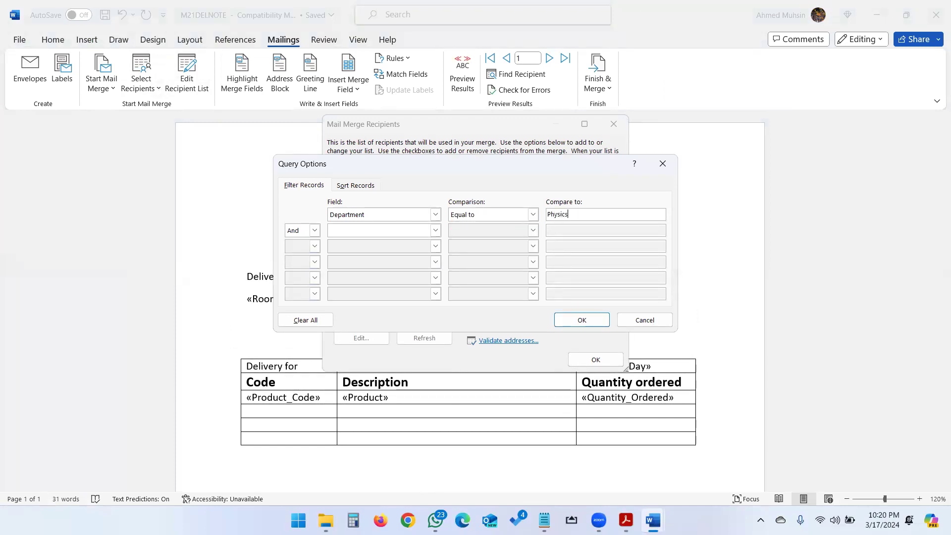
Step: Add an And condition with Delivery_Day equal to Wednesday, checking the exam PDF, and apply the filter to the recipient list
{"action": "left_click", "coordinate": [424, 230]}
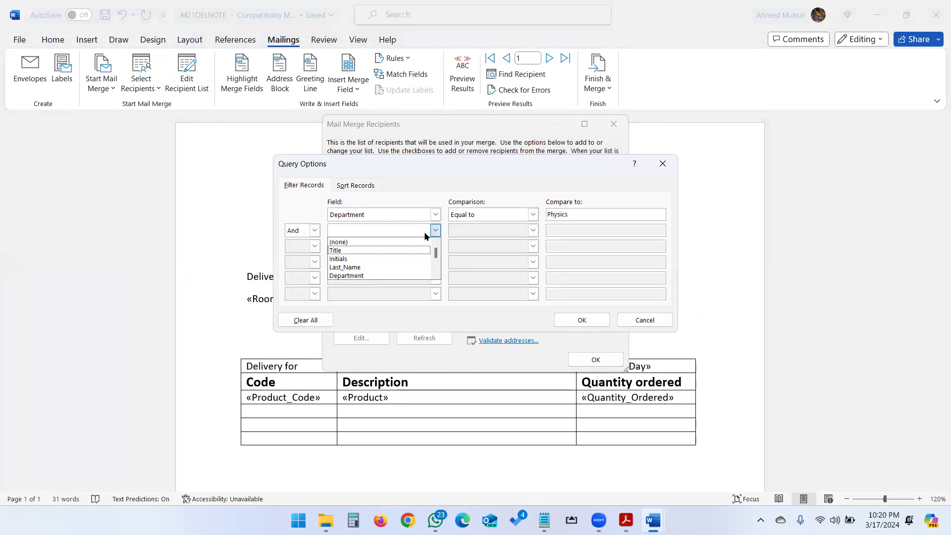
{"action": "key", "text": "alt+Tab"}
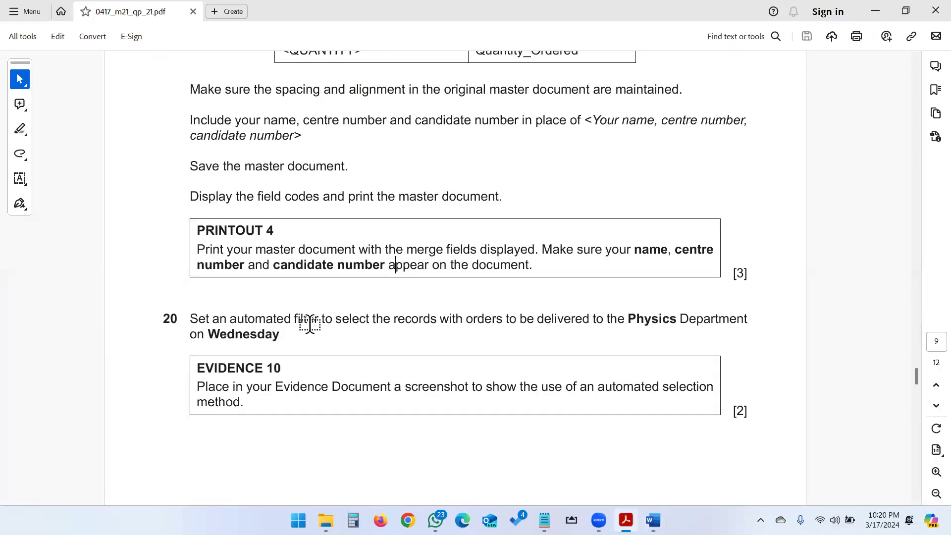
{"action": "key", "text": "alt+Tab"}
{"action": "left_click", "coordinate": [435, 230]}
{"action": "scroll", "coordinate": [436, 274], "scroll_direction": "down", "scroll_amount": 1}
{"action": "scroll", "coordinate": [436, 275], "scroll_direction": "down", "scroll_amount": 1}
{"action": "left_click", "coordinate": [400, 268]}
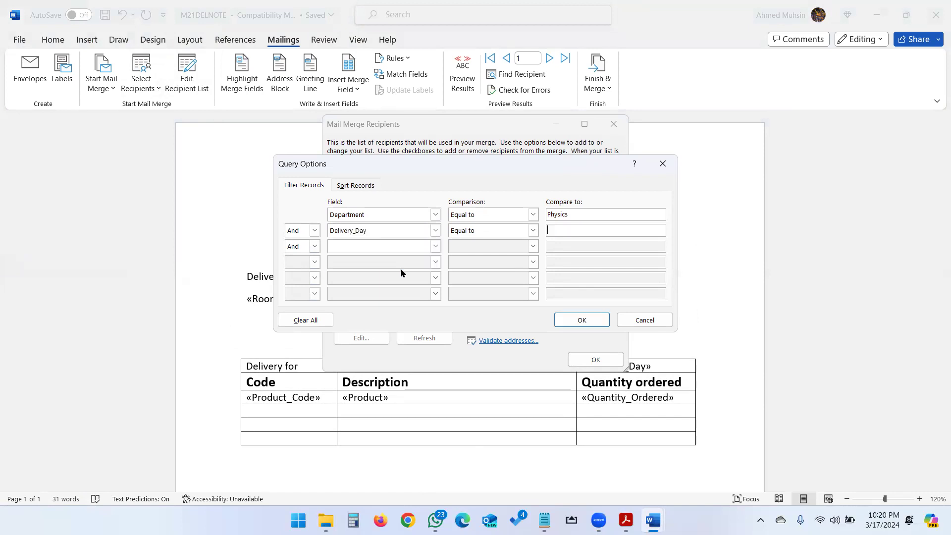
{"action": "left_click", "coordinate": [551, 230]}
{"action": "type", "text": "Wednesday"}
{"action": "left_click", "coordinate": [582, 320]}
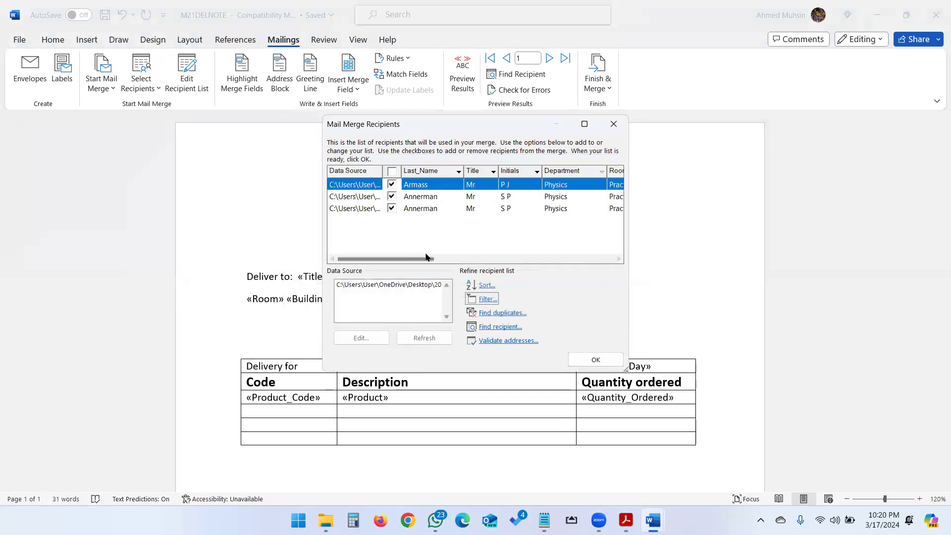
{"action": "mouse_move", "coordinate": [427, 259]}
{"action": "left_mouse_down"}
{"action": "mouse_move", "coordinate": [593, 265]}
{"action": "mouse_move", "coordinate": [425, 262]}
{"action": "left_mouse_up"}
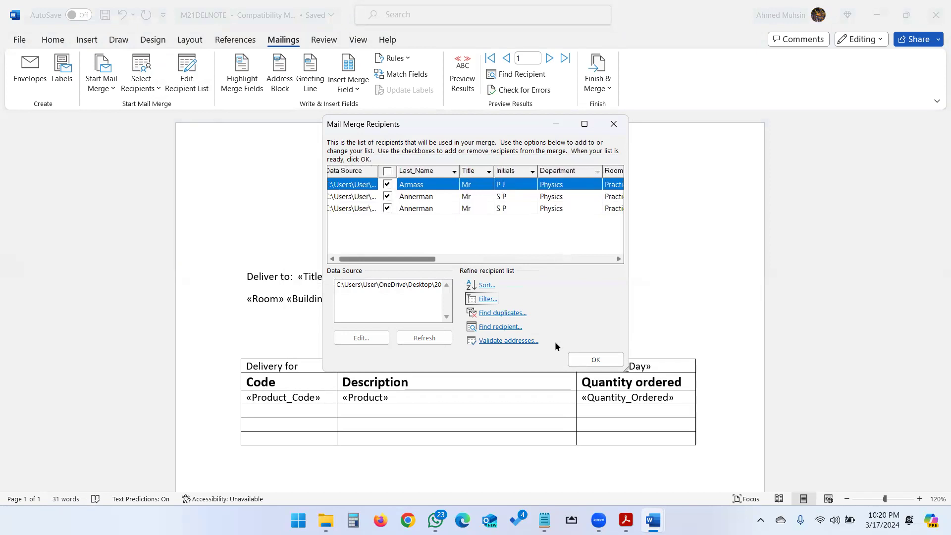
{"action": "left_click", "coordinate": [594, 360]}
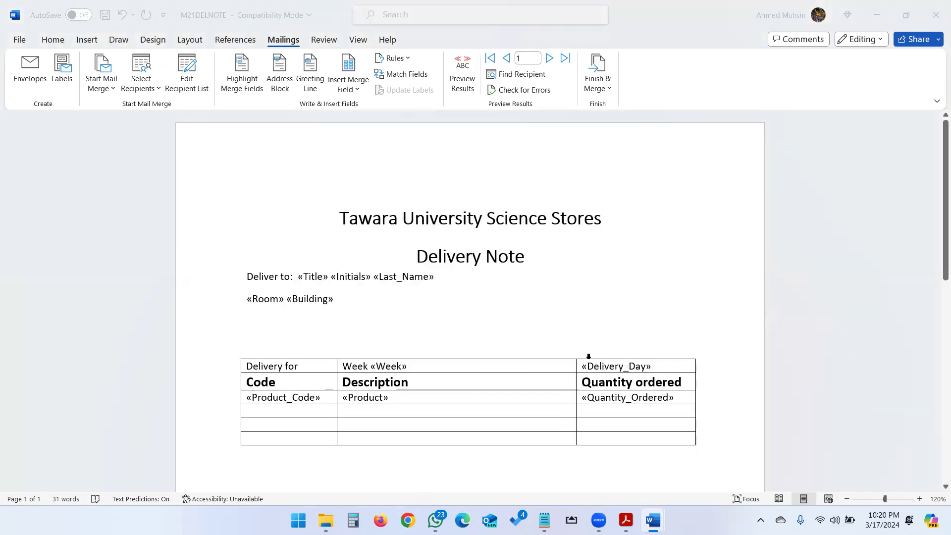
Step: Check the EVIDENCE 10 instructions, capture a full-screen screenshot of the recipient filter conditions, and close the filter and recipient dialogs
{"action": "key", "text": "alt+Tab"}
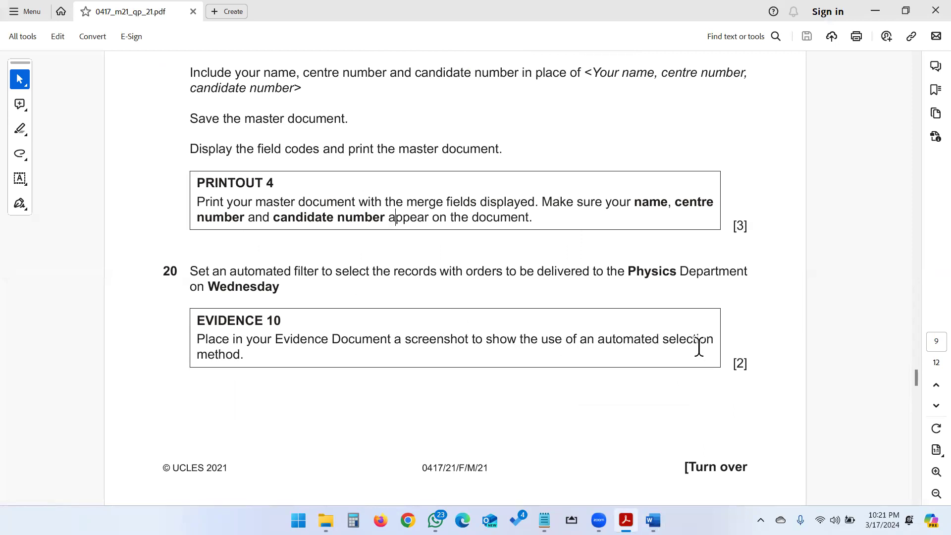
{"action": "key", "text": "alt+Tab"}
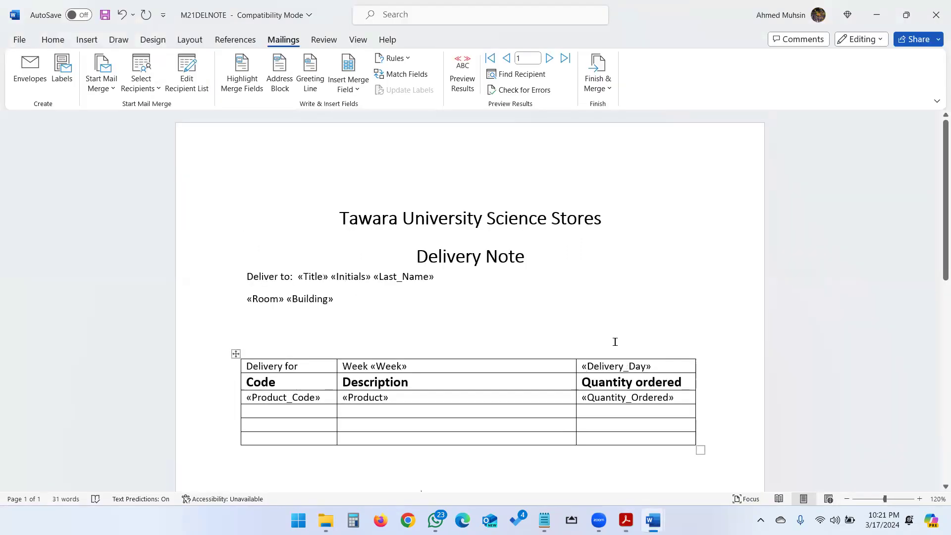
{"action": "left_click", "coordinate": [191, 79]}
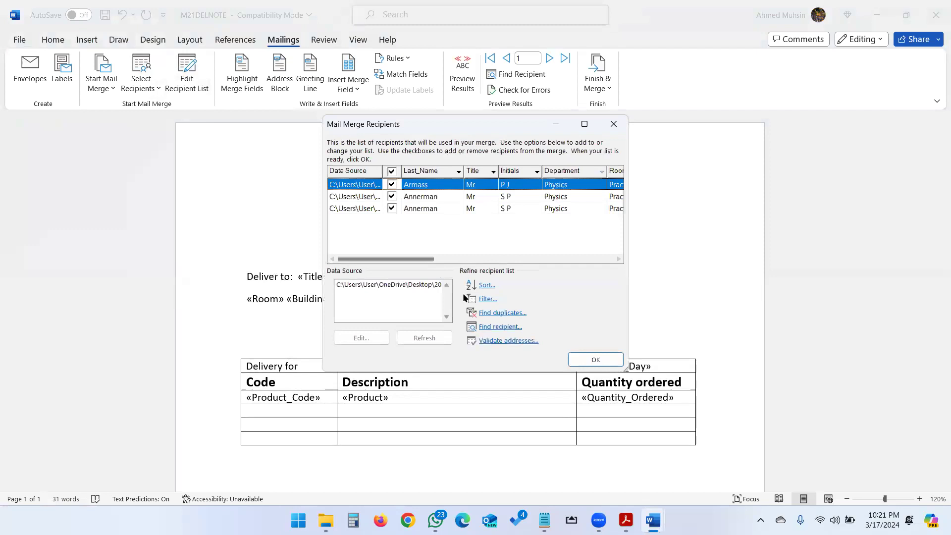
{"action": "left_click", "coordinate": [486, 298]}
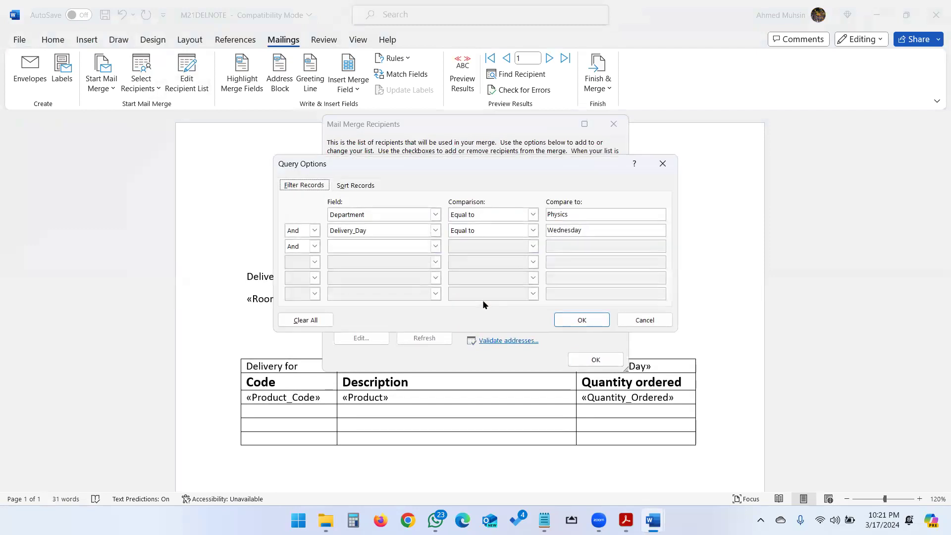
{"action": "key", "text": "super+shift+s"}
{"action": "left_click_drag", "start_coordinate": [8, 7], "coordinate": [946, 530]}
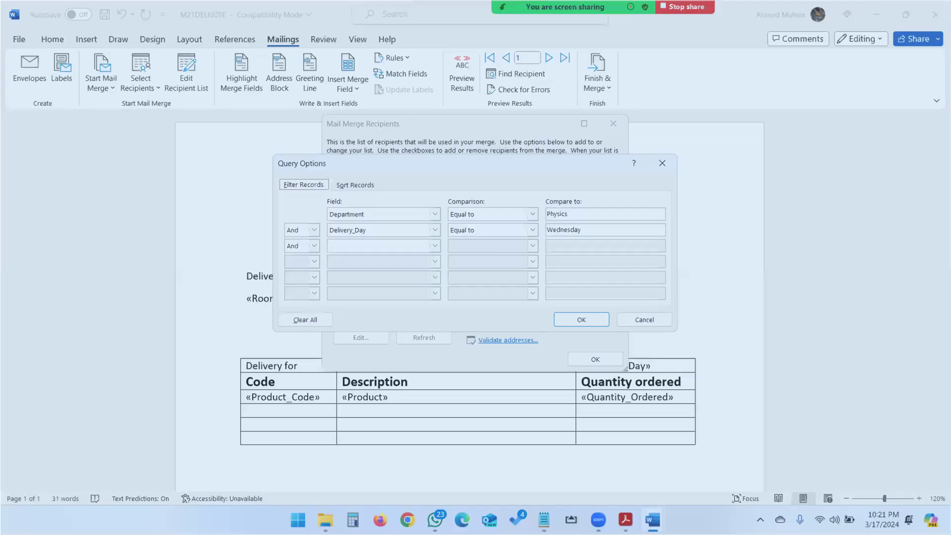
{"action": "mouse_move", "coordinate": [650, 518]}
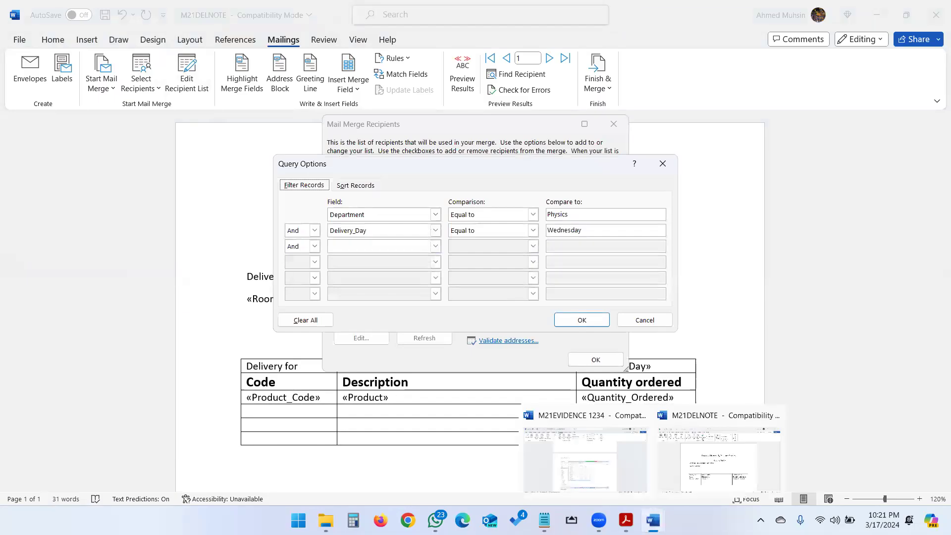
{"action": "left_click", "coordinate": [632, 482]}
{"action": "left_click", "coordinate": [630, 321]}
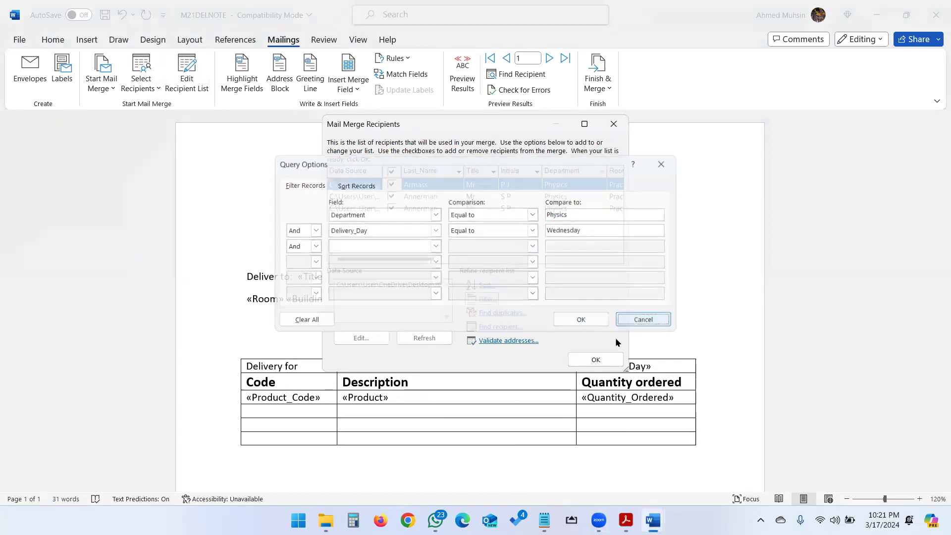
{"action": "left_click", "coordinate": [596, 360]}
Step: Paste the filter screenshot under the Evidence 10 heading in the M21EVIDENCE 1234 document
{"action": "mouse_move", "coordinate": [651, 518]}
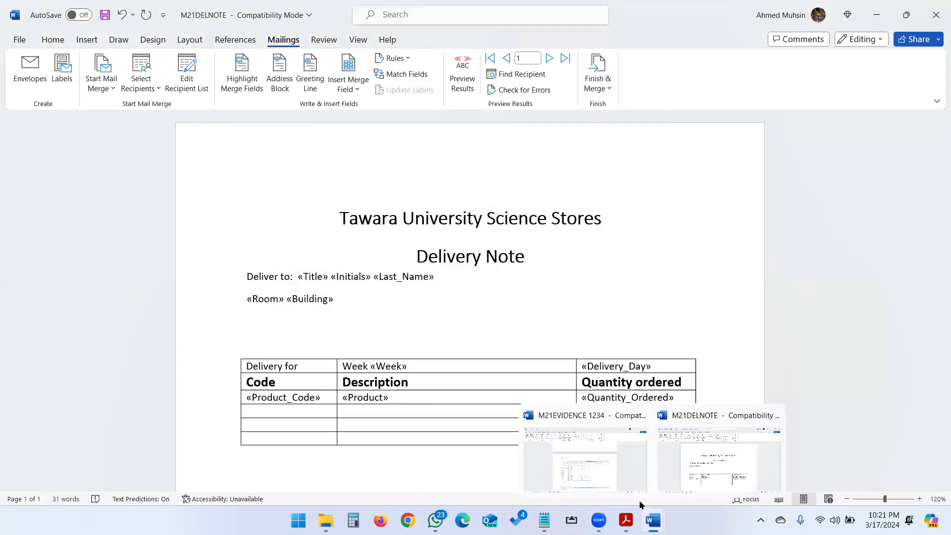
{"action": "left_click", "coordinate": [601, 457]}
{"action": "scroll", "coordinate": [530, 427], "scroll_direction": "down", "scroll_amount": 1}
{"action": "left_click", "coordinate": [314, 370]}
{"action": "key", "text": "ctrl+v"}
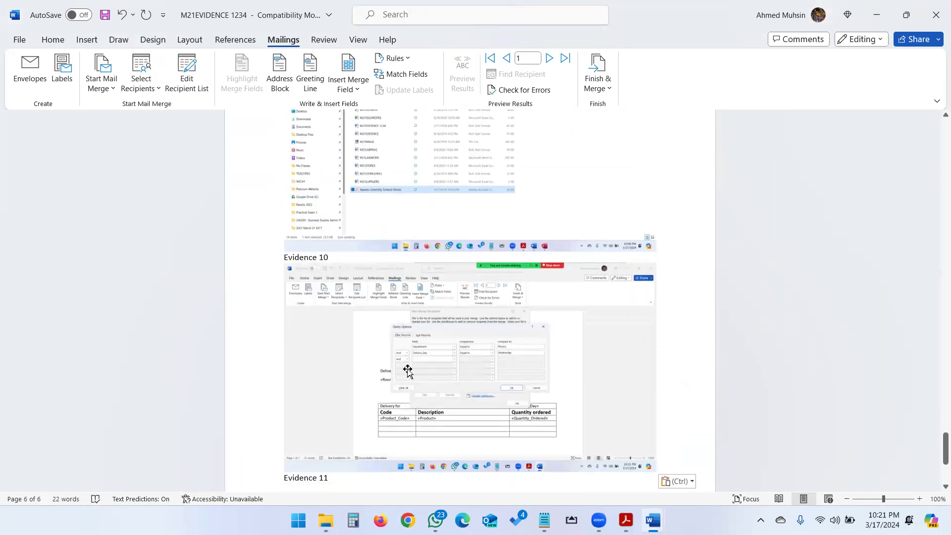
Step: Read task 21 in the exam PDF and merge all filtered records of M21DELNOTE into a new document
{"action": "key", "text": "alt+Tab"}
{"action": "key", "text": "alt+Tab"}
{"action": "scroll", "coordinate": [490, 302], "scroll_direction": "down", "scroll_amount": 4}
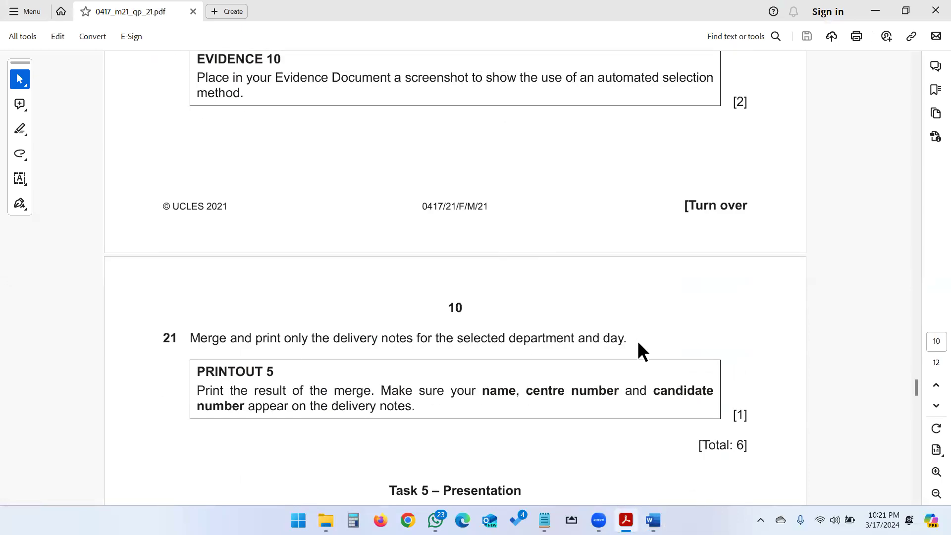
{"action": "key", "text": "alt+Tab"}
{"action": "key", "text": "alt+Tab"}
{"action": "key", "text": "alt+Tab"}
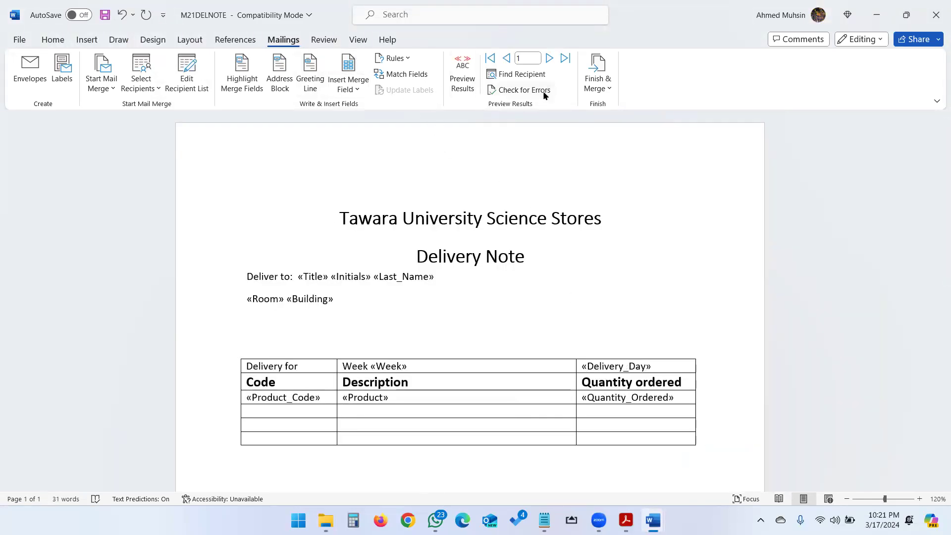
{"action": "left_click", "coordinate": [604, 89]}
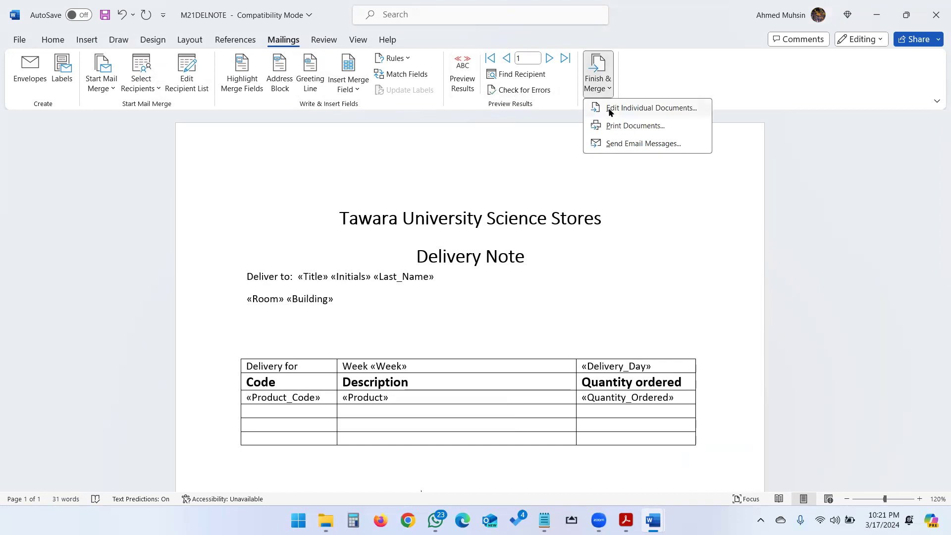
{"action": "left_click", "coordinate": [609, 108]}
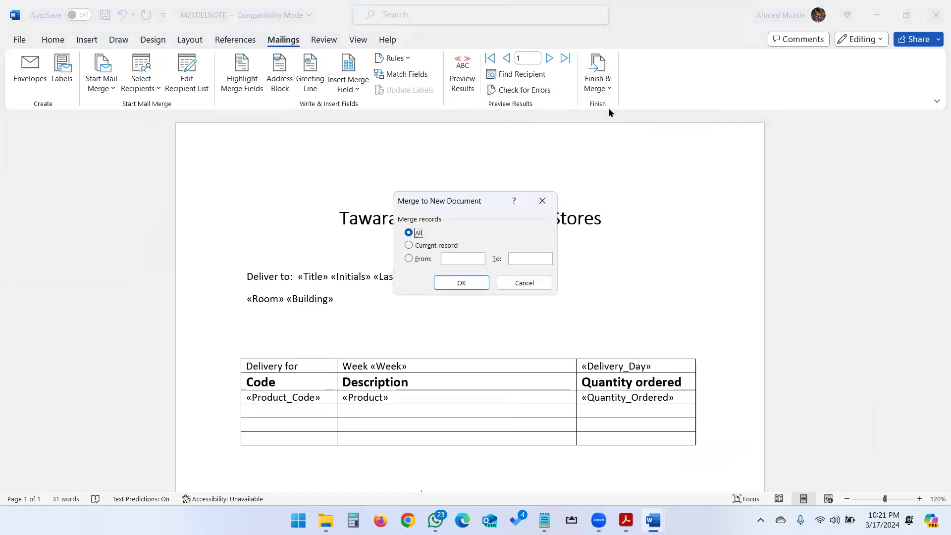
{"action": "left_click", "coordinate": [444, 278]}
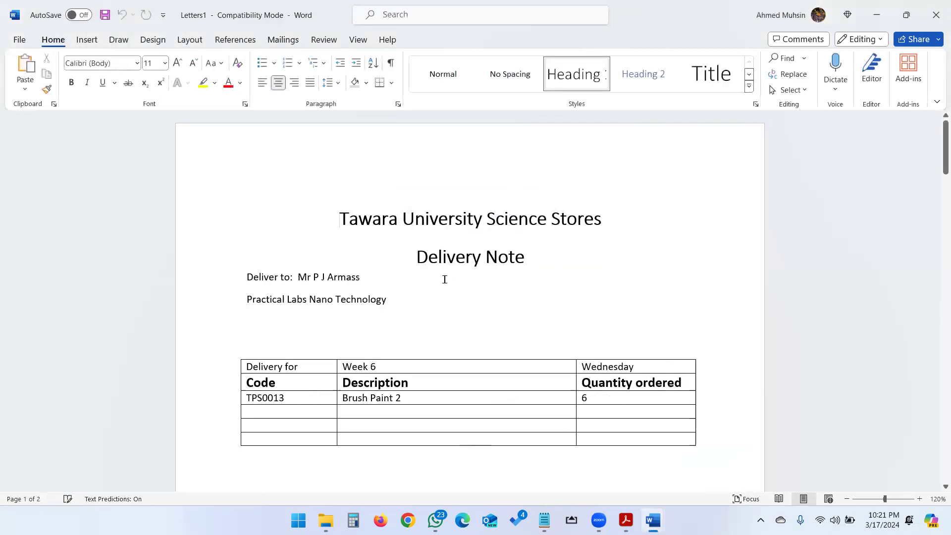
Step: Look through the pages of the merged delivery notes document
{"action": "scroll", "coordinate": [444, 279], "scroll_direction": "down", "scroll_amount": 10}
{"action": "scroll", "coordinate": [445, 279], "scroll_direction": "down", "scroll_amount": 10}
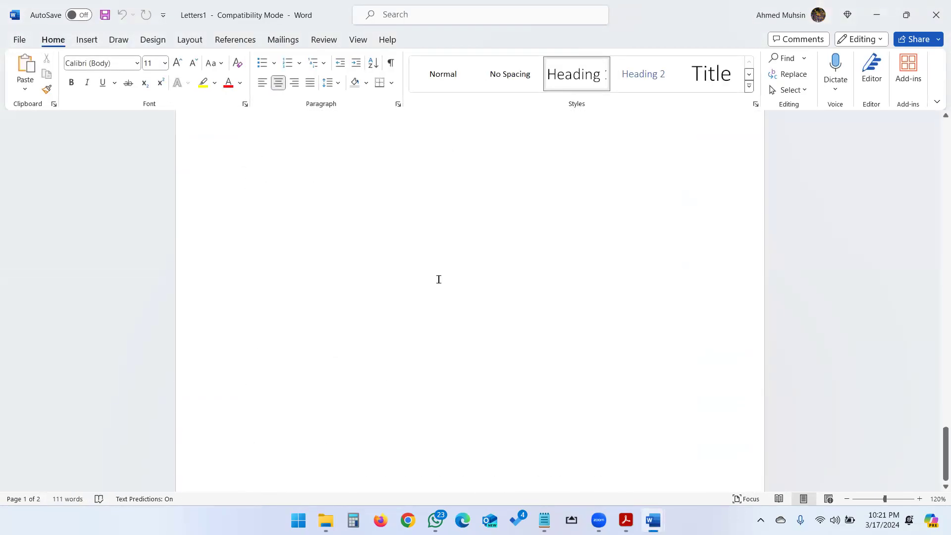
{"action": "scroll", "coordinate": [434, 280], "scroll_direction": "up", "scroll_amount": 10}
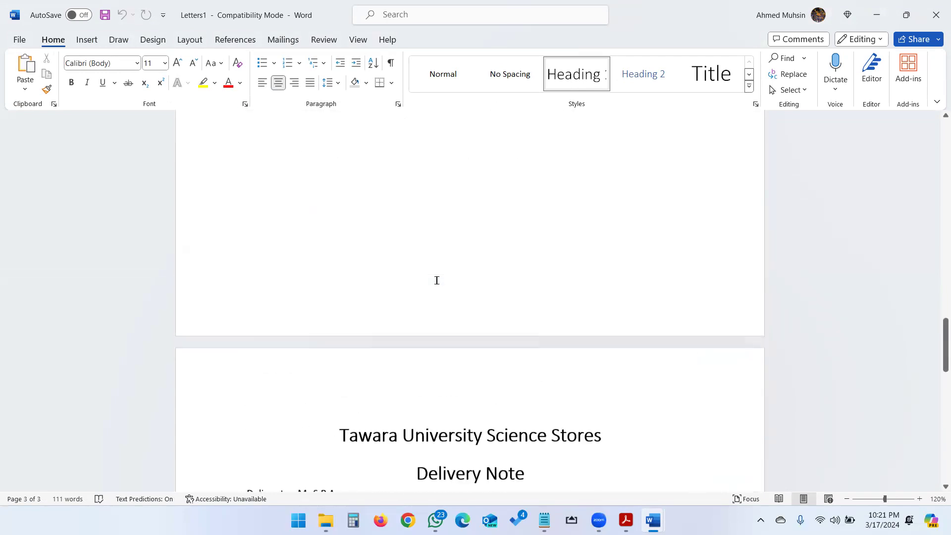
{"action": "scroll", "coordinate": [436, 280], "scroll_direction": "down", "scroll_amount": 8}
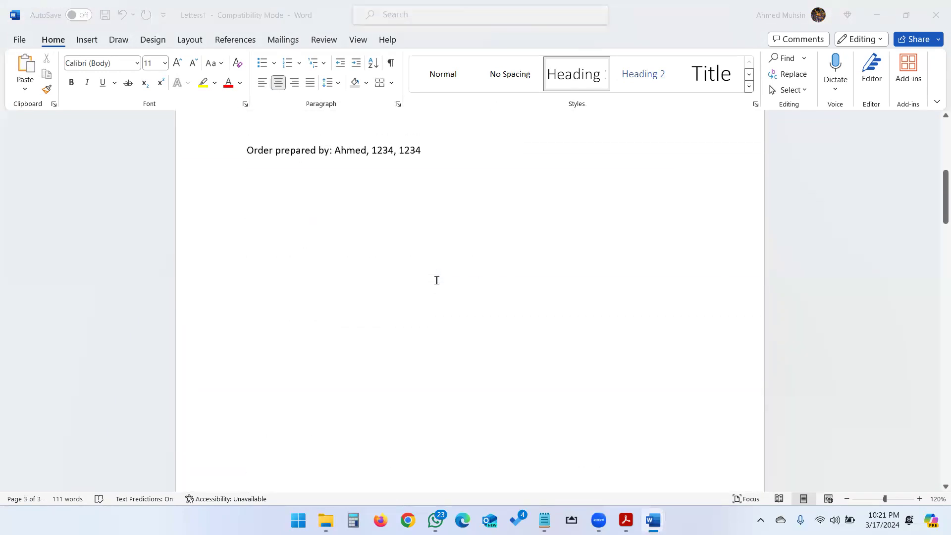
Step: Read the PRINTOUT 5 instructions in the exam PDF and view the print preview of the merged delivery notes
{"action": "key", "text": "alt+Tab"}
{"action": "key", "text": "alt+Tab"}
{"action": "key", "text": "alt+Tab"}
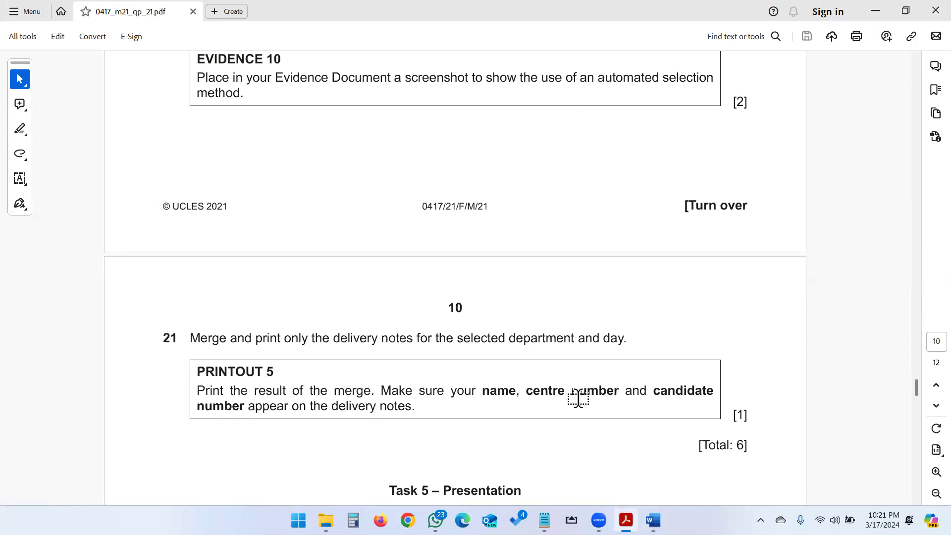
{"action": "key", "text": "alt+Tab"}
{"action": "scroll", "coordinate": [388, 213], "scroll_direction": "up", "scroll_amount": 10}
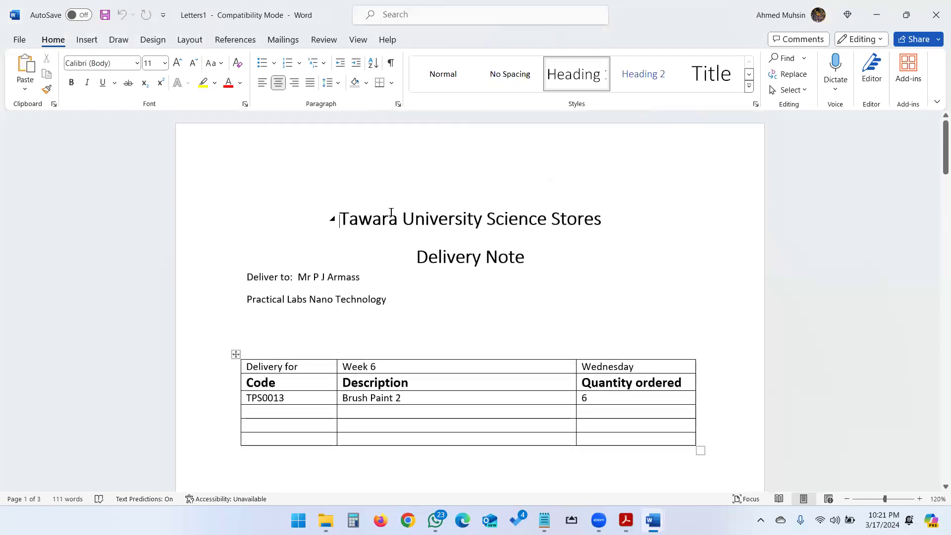
{"action": "key", "text": "ctrl+p"}
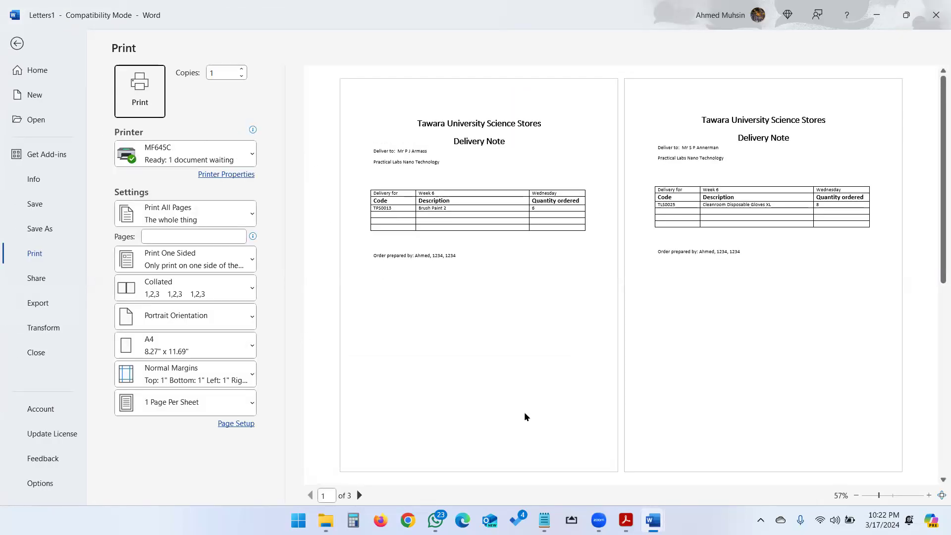
Step: Read the Task 5 presentation instructions in the exam PDF, including tasks 22 and 23
{"action": "key", "text": "alt+Tab"}
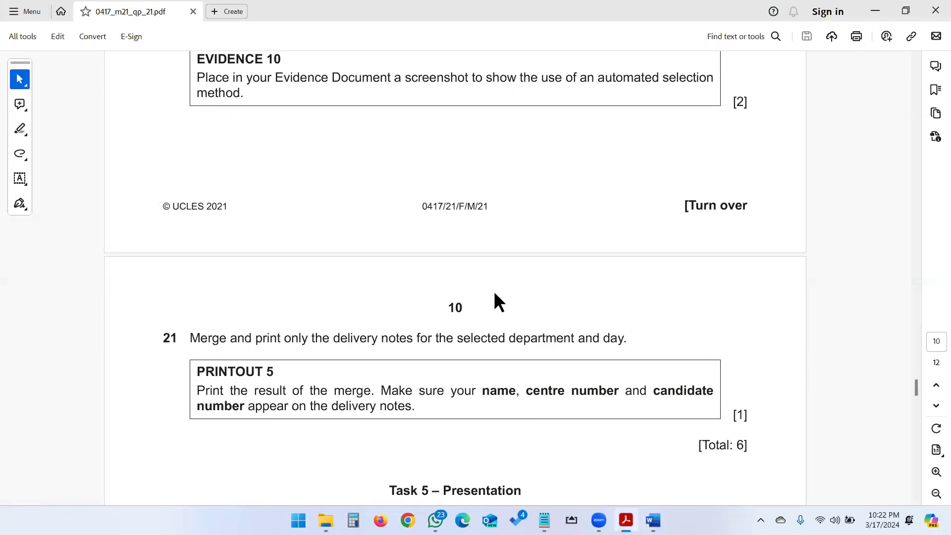
{"action": "scroll", "coordinate": [494, 293], "scroll_direction": "down", "scroll_amount": 3}
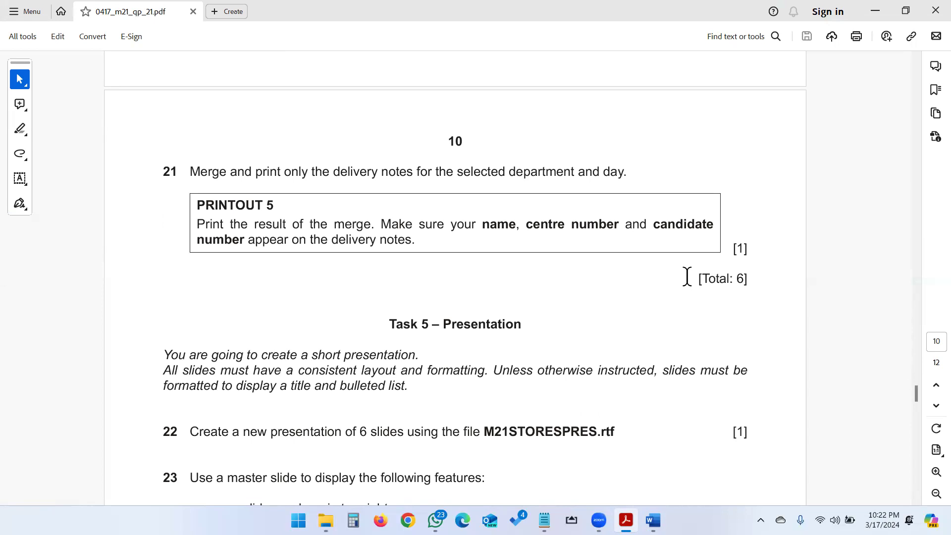
{"action": "scroll", "coordinate": [610, 324], "scroll_direction": "down", "scroll_amount": 3}
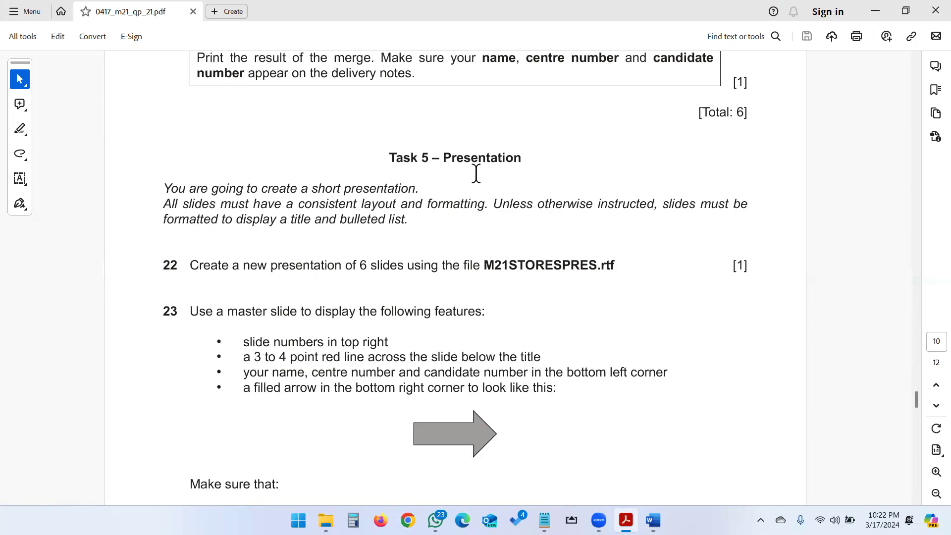